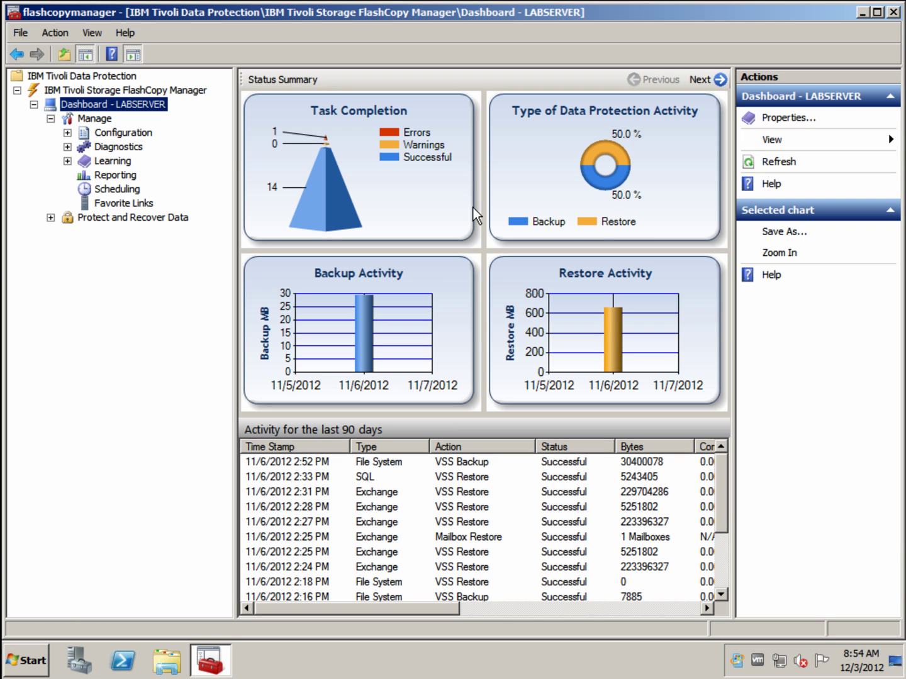
# Launch the TSM Configuration wizard from Manage > Configuration > Wizards.
pyautogui.click(67, 133)
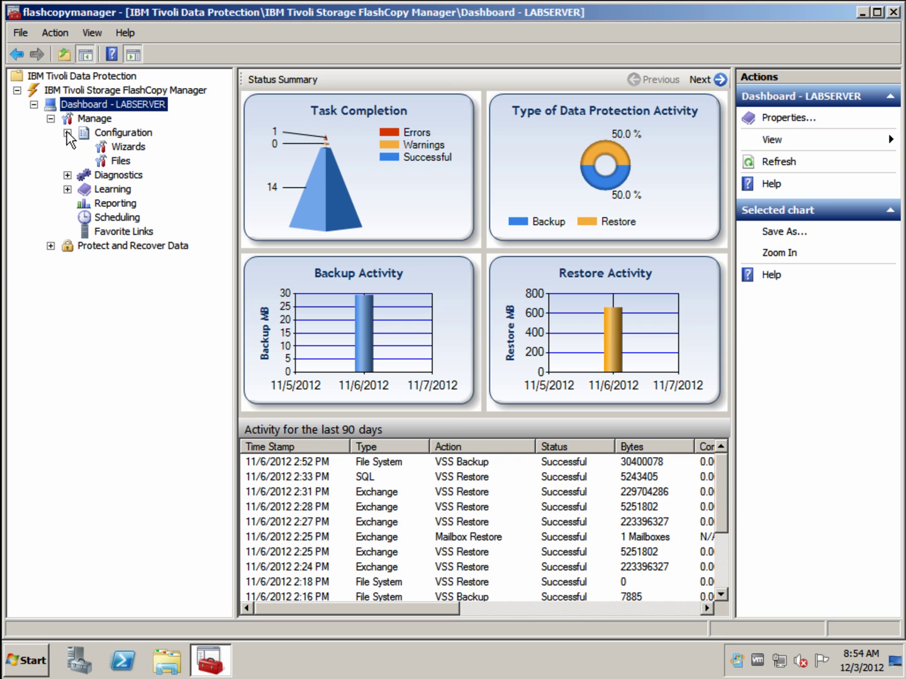
pyautogui.click(129, 148)
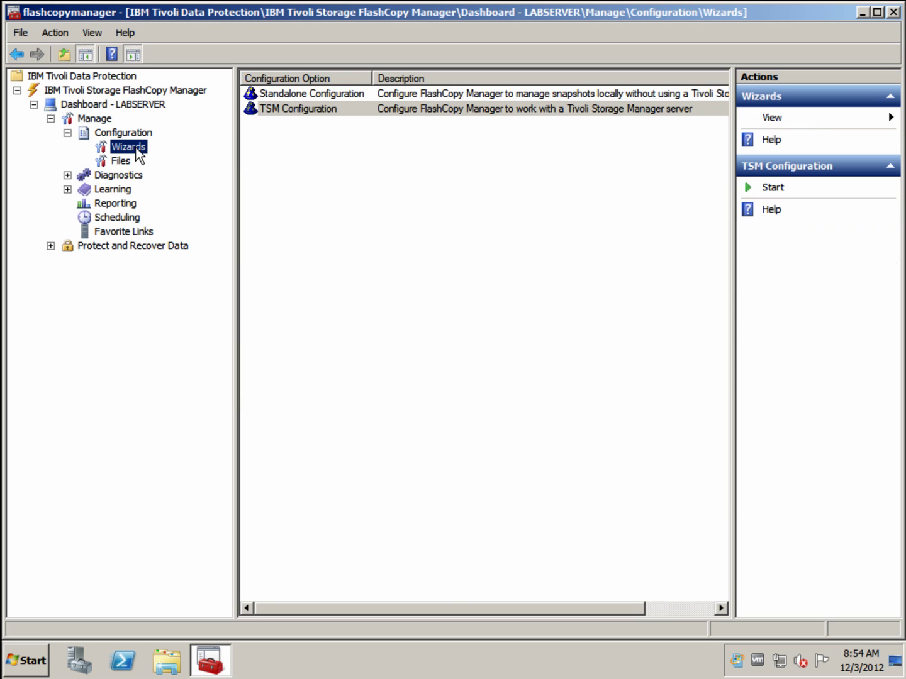
pyautogui.click(305, 113)
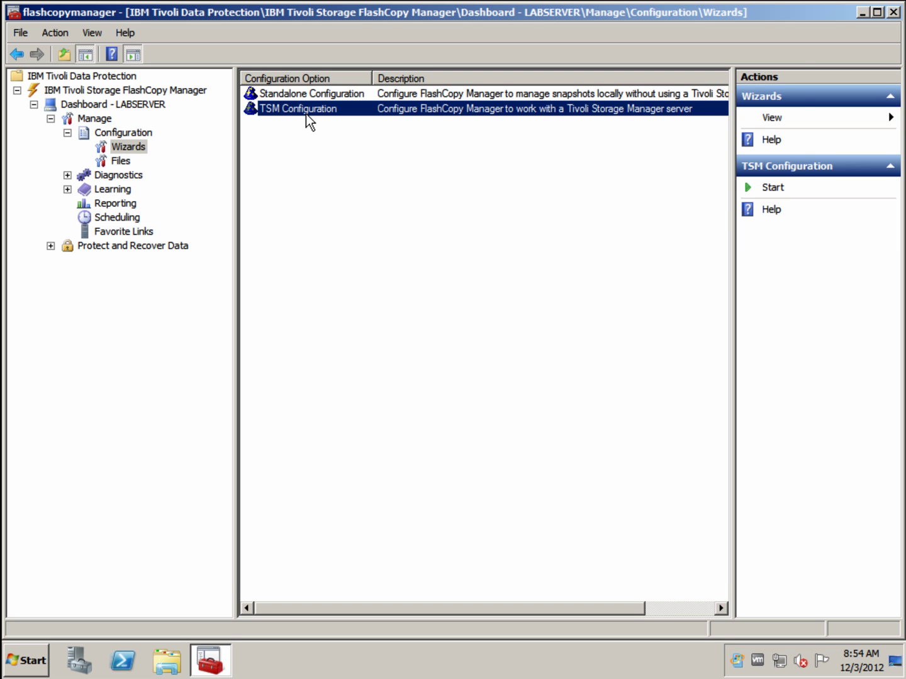
pyautogui.doubleClick(306, 114)
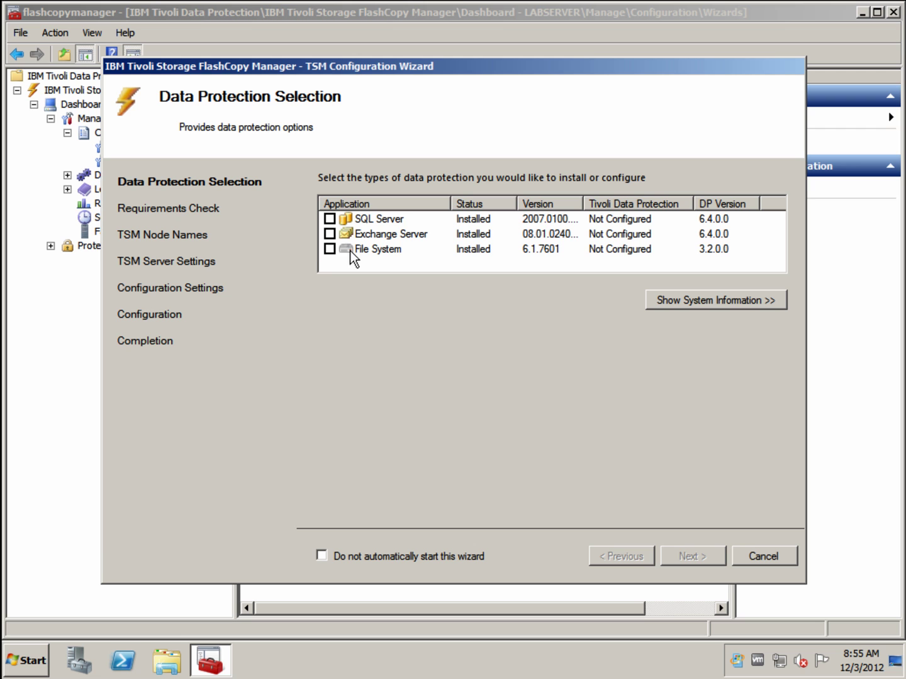
# Tick File System as the data to protect and display the server's system information.
pyautogui.click(330, 248)
pyautogui.click(676, 301)
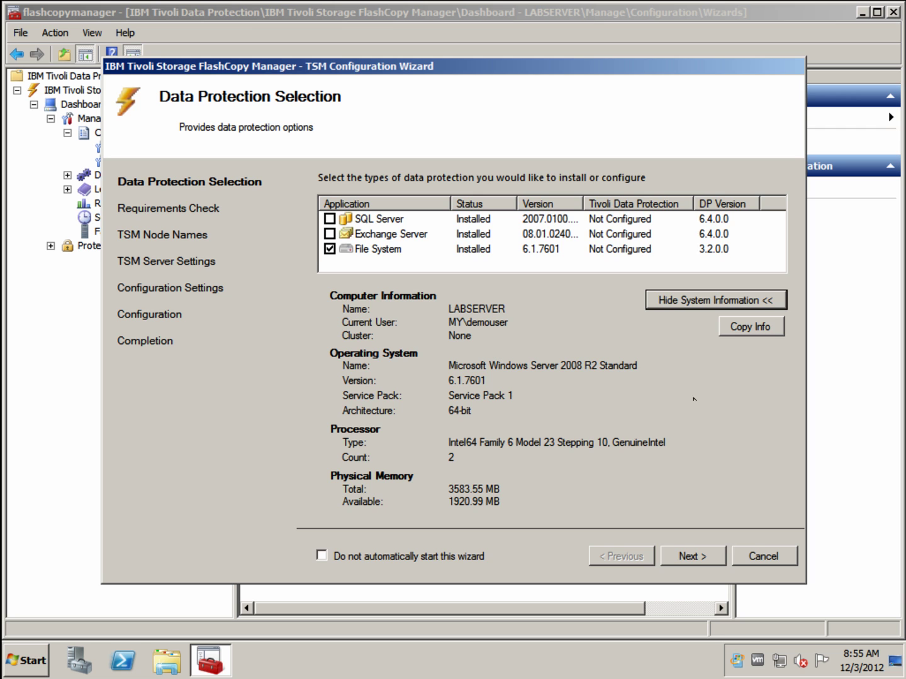
# Run the requirements check, inspect the VSS Providers warning details, and continue to TSM Node Names.
pyautogui.click(716, 558)
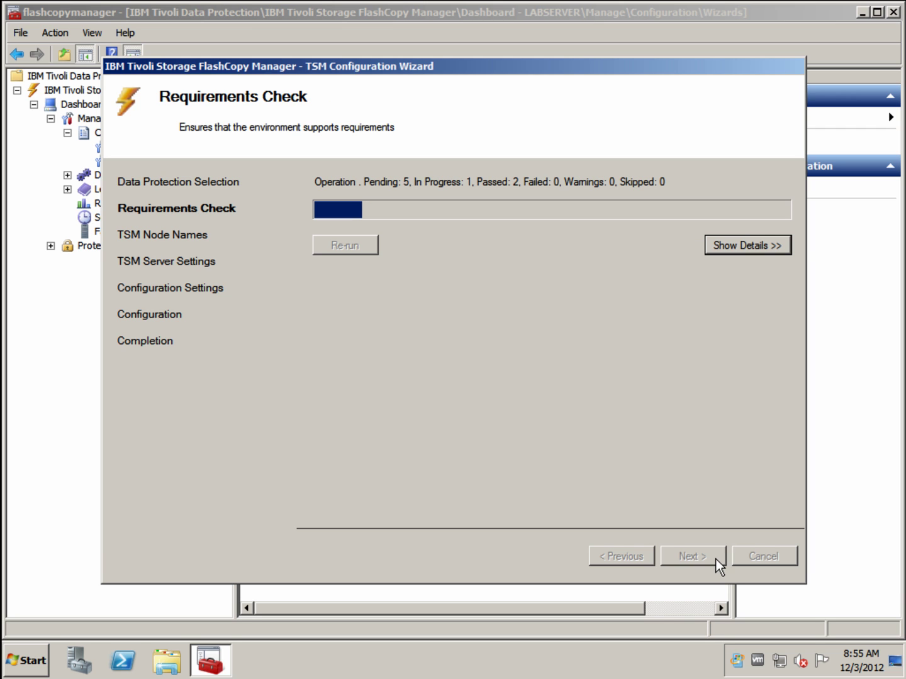
pyautogui.click(729, 246)
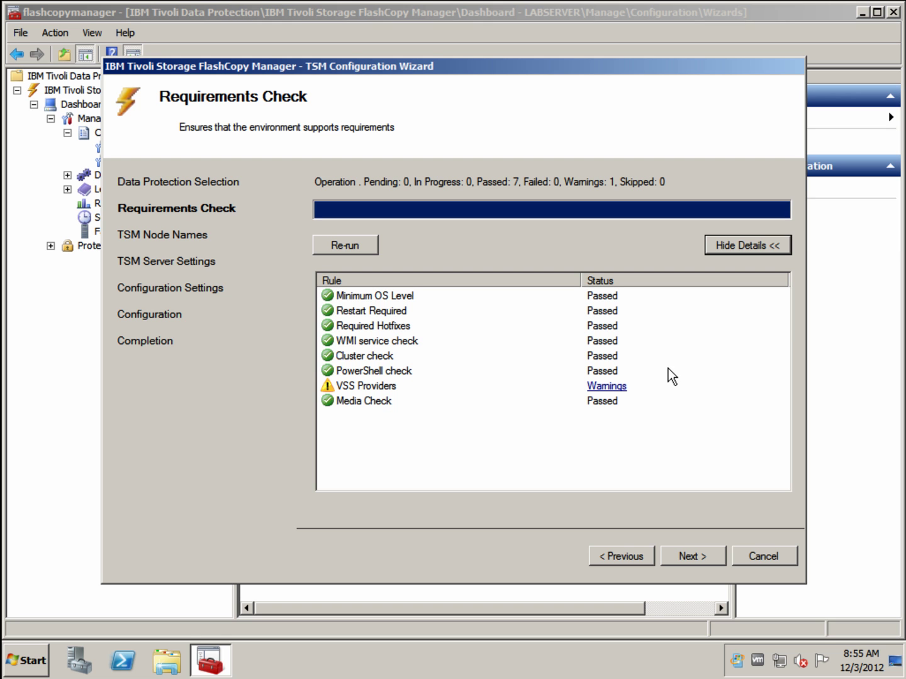
pyautogui.click(614, 386)
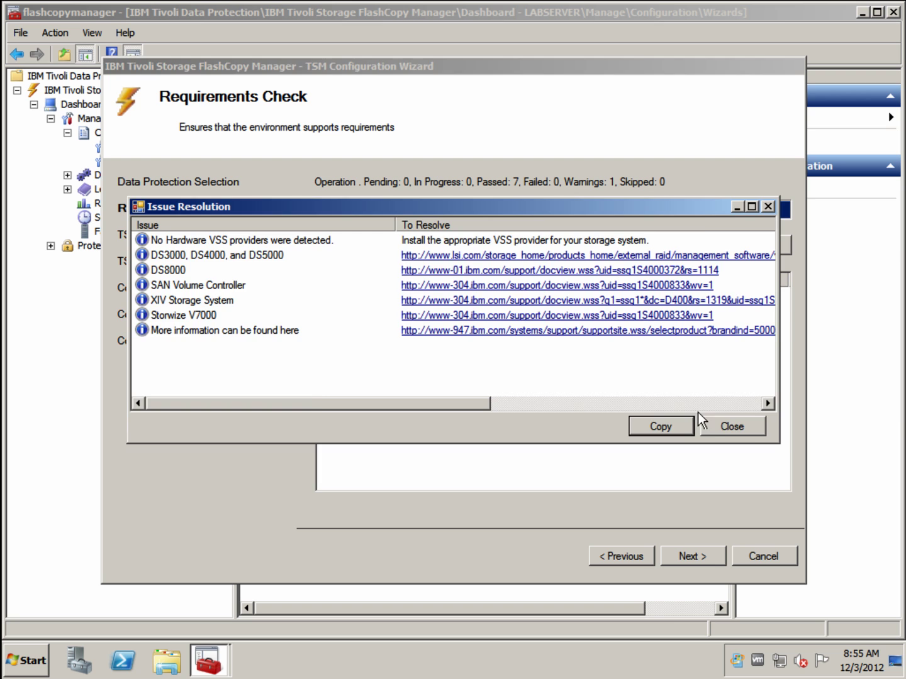
pyautogui.click(732, 427)
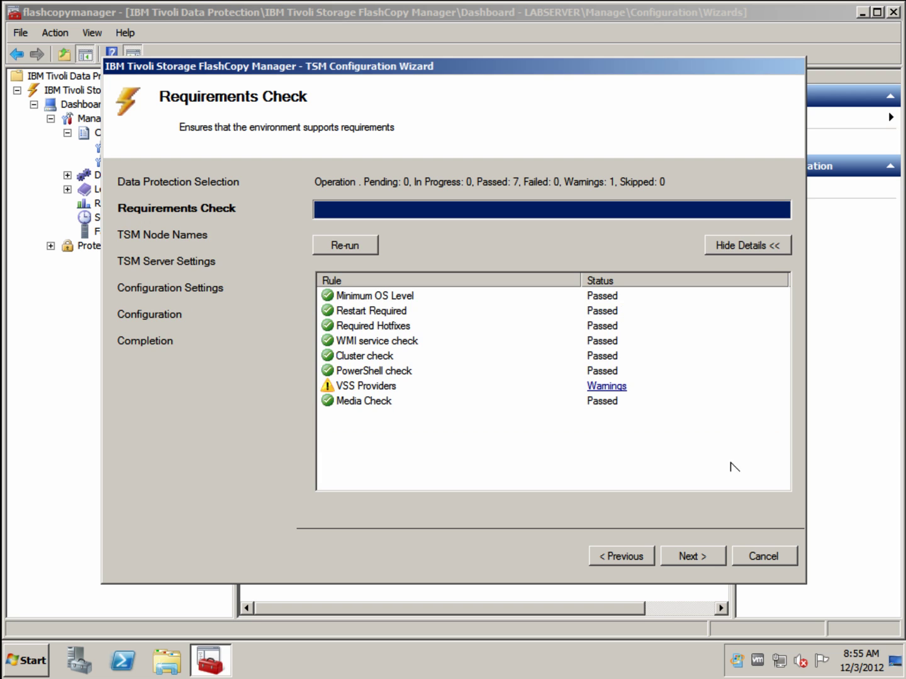
pyautogui.click(708, 558)
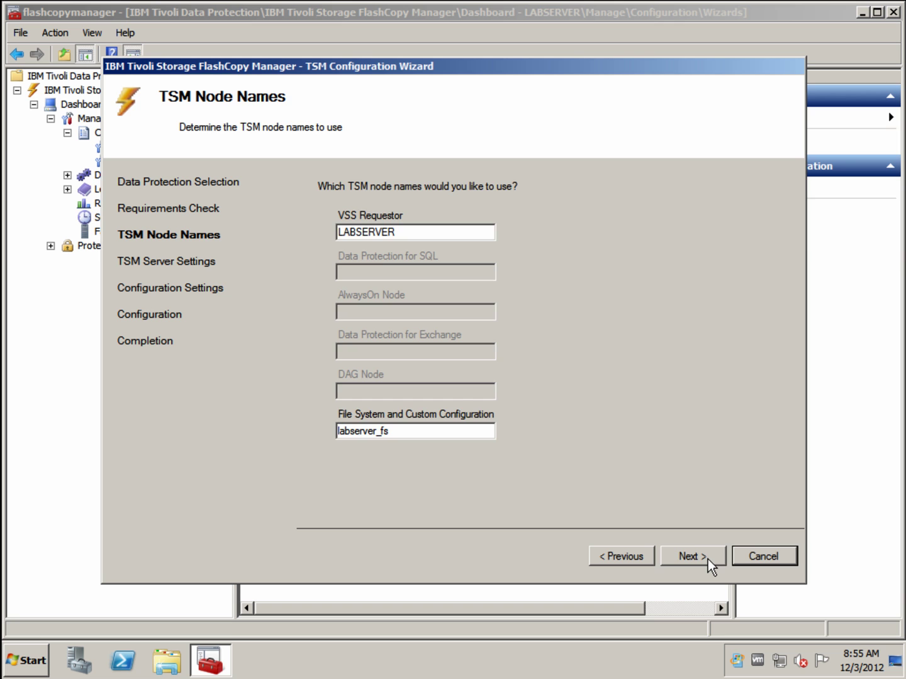
# Keep node names LABSERVER and labserver_fs, let the wizard configure the TSM server, and confirm the connection test.
pyautogui.click(708, 558)
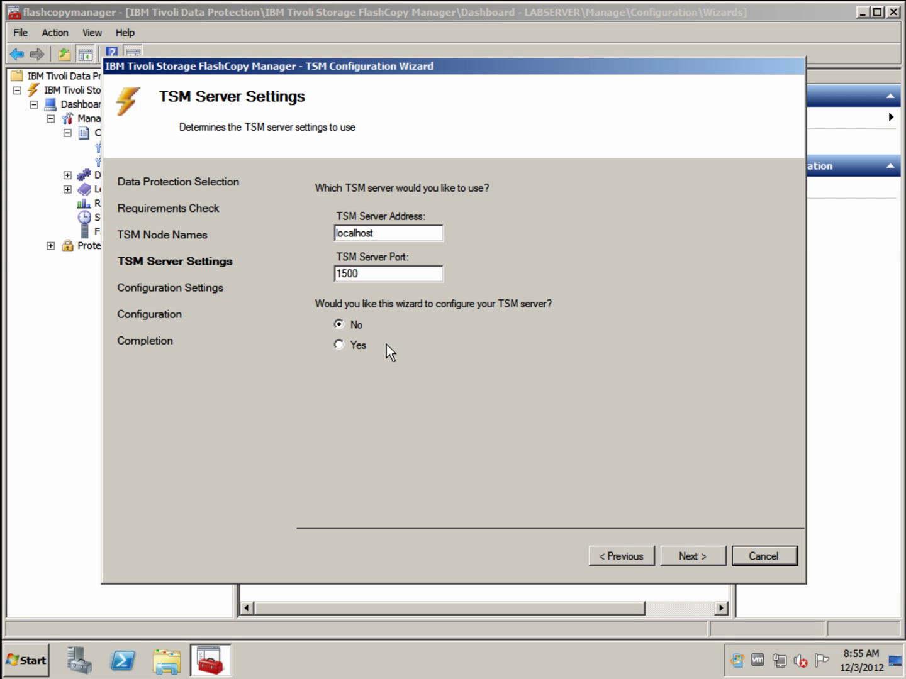
pyautogui.click(362, 345)
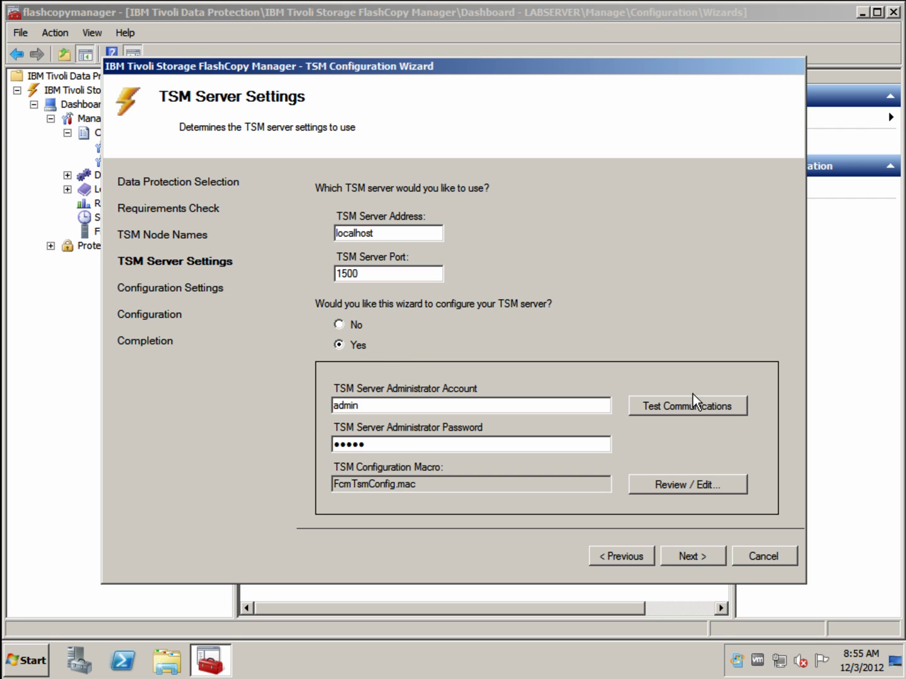
pyautogui.click(708, 406)
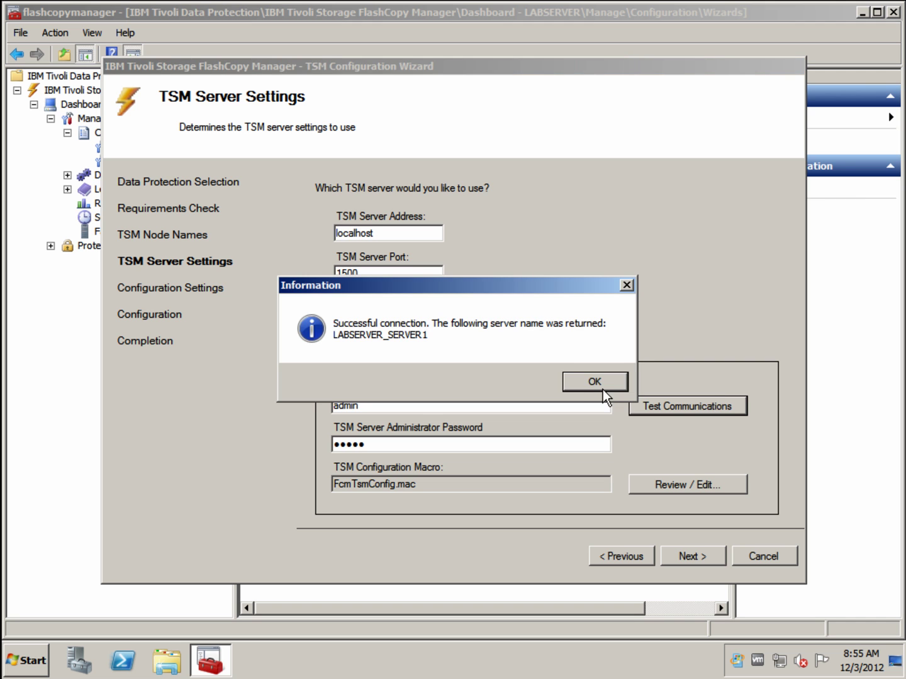
pyautogui.click(591, 383)
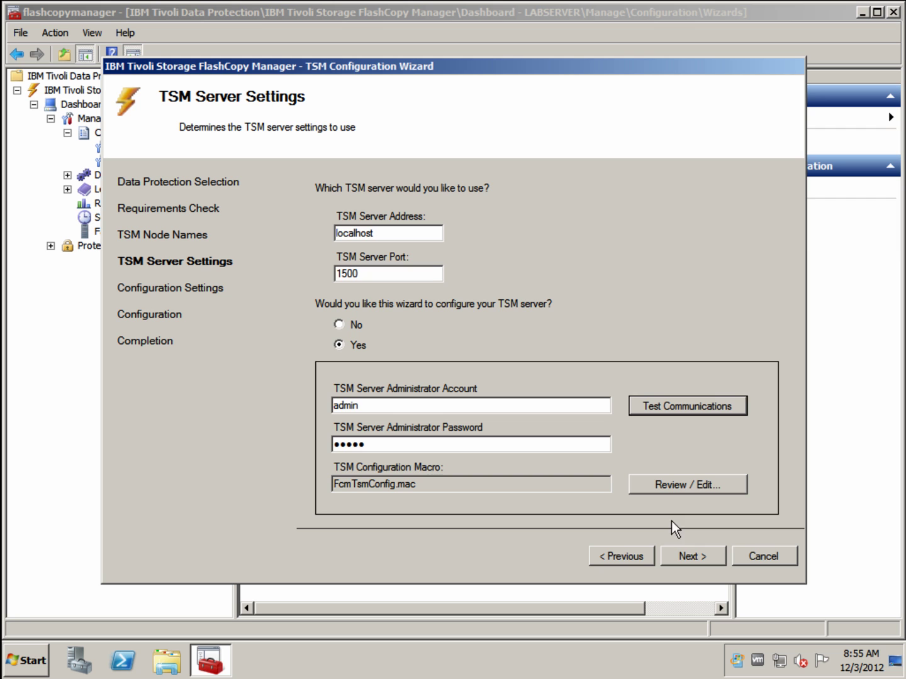
pyautogui.click(691, 553)
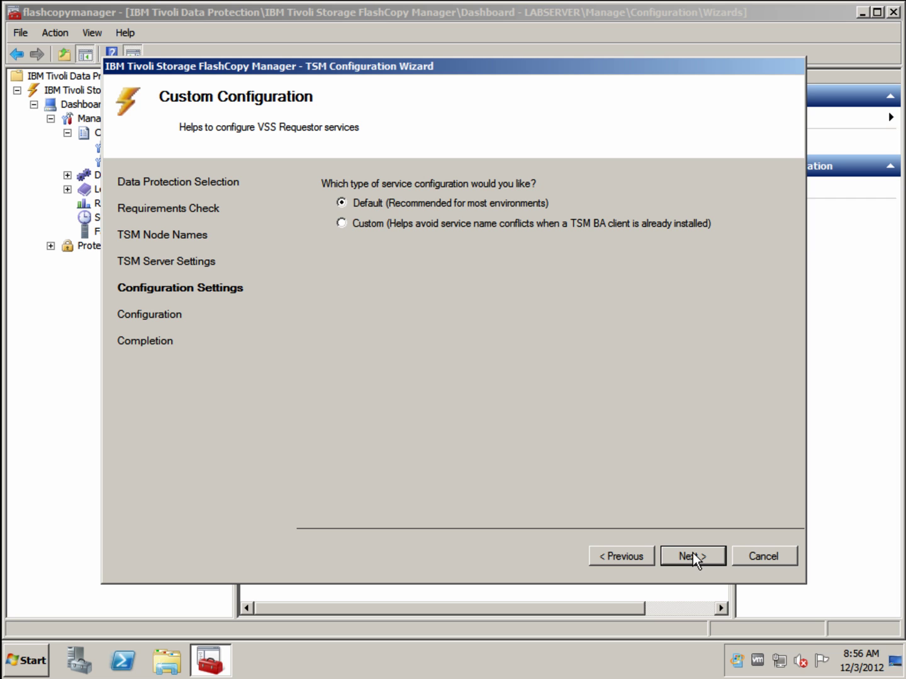
# Run the configuration with Default services and review the Configure TSM Server warning output.
pyautogui.click(693, 553)
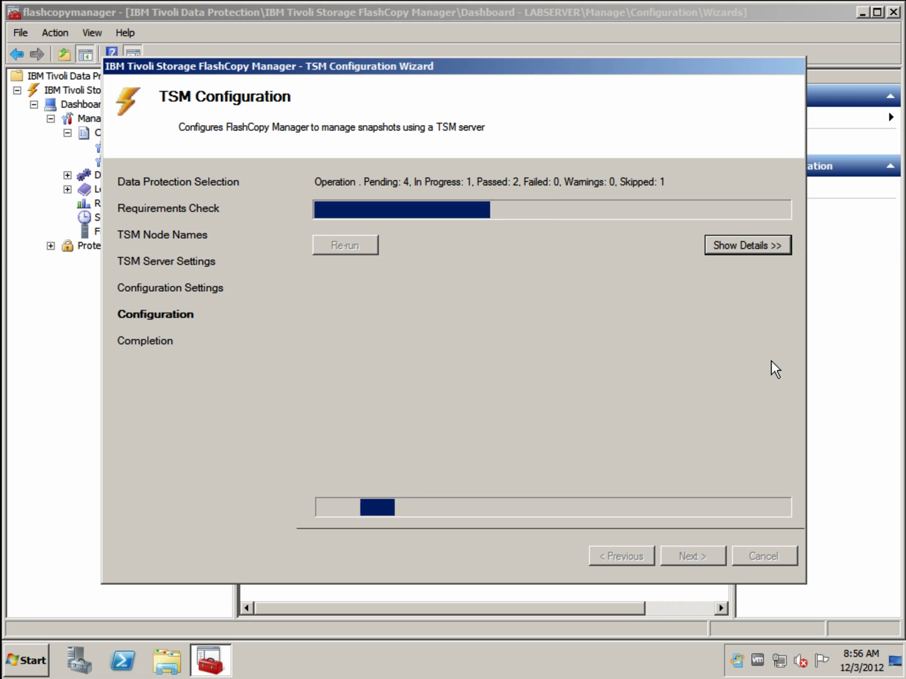
pyautogui.click(739, 244)
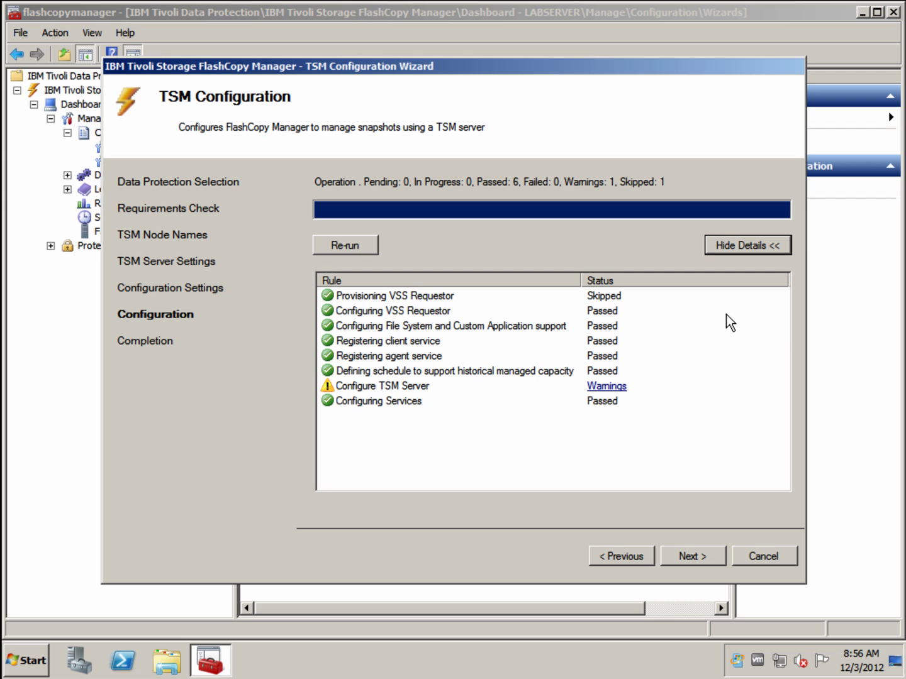
pyautogui.click(620, 387)
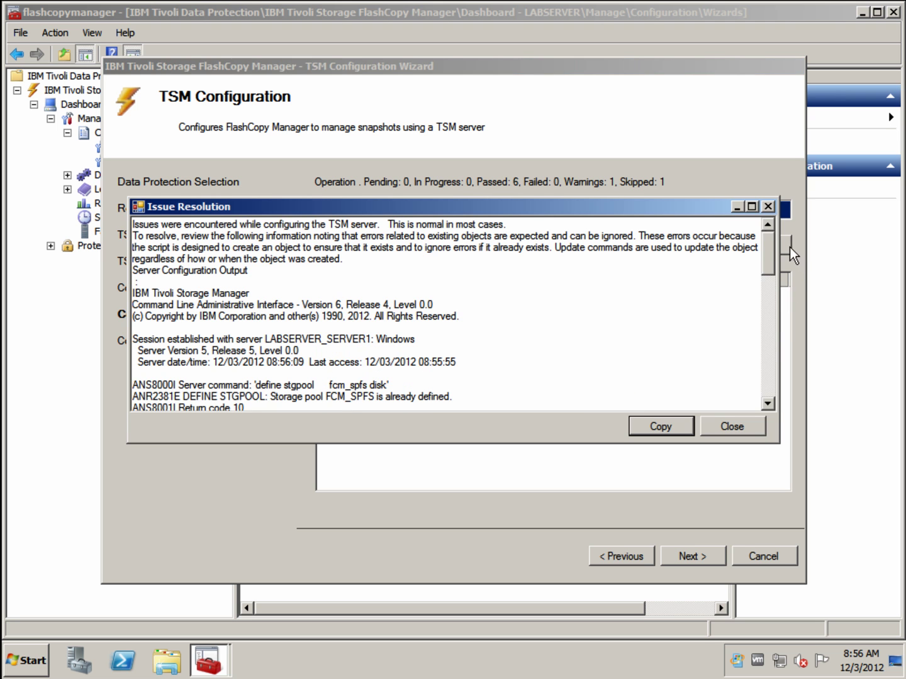
pyautogui.moveTo(765, 231); pyautogui.dragTo(771, 373)
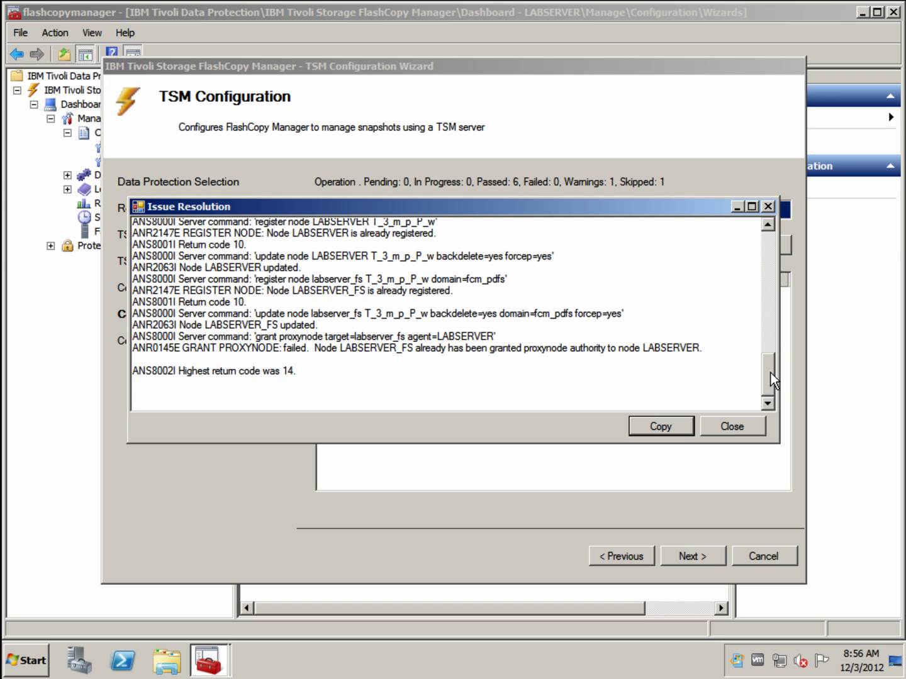
pyautogui.click(742, 433)
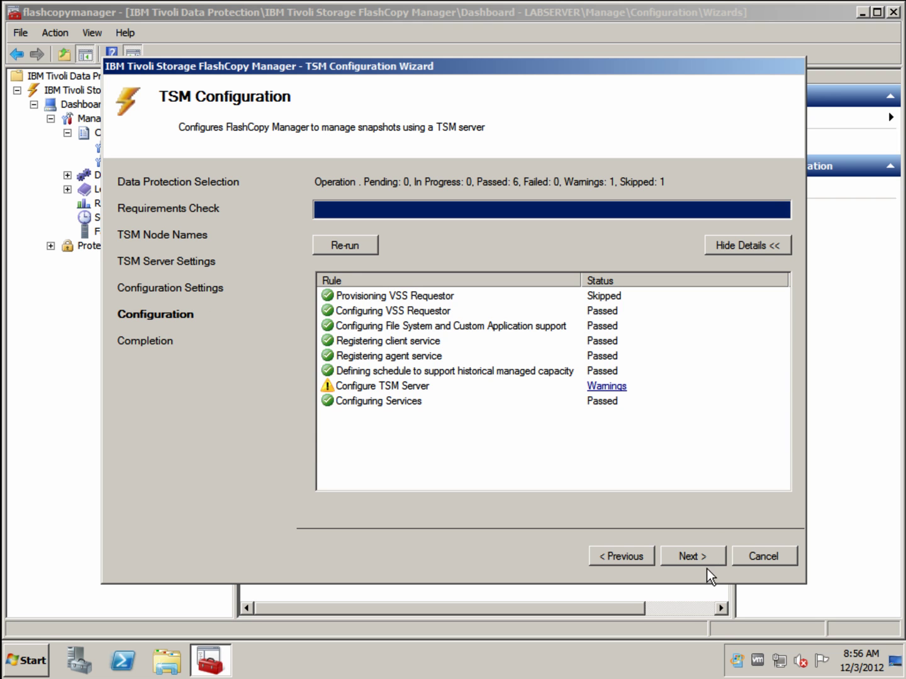
# Go to the Completion page showing File System configured and finish the wizard.
pyautogui.click(692, 556)
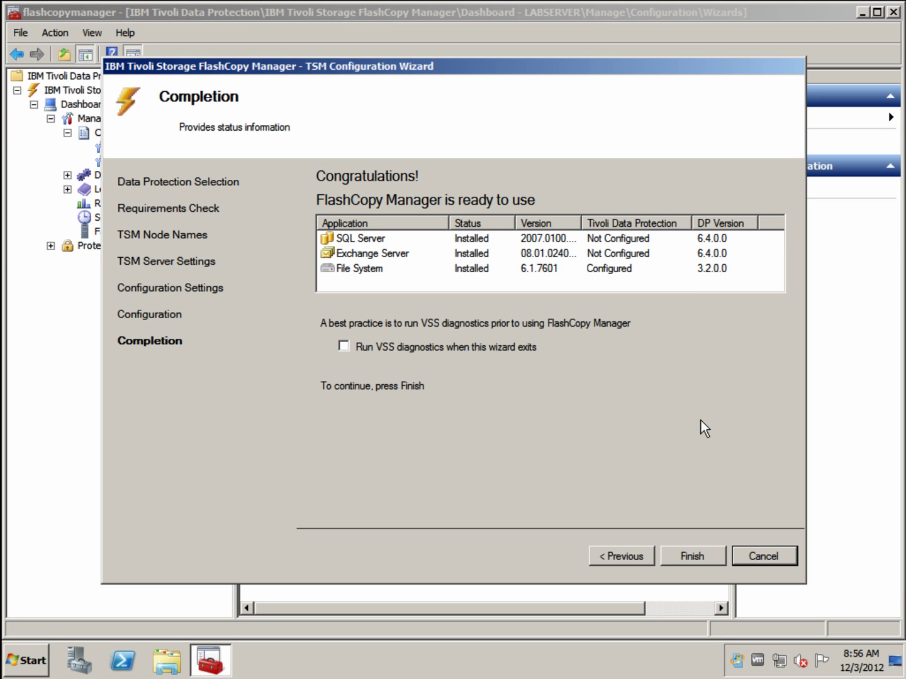
pyautogui.click(704, 552)
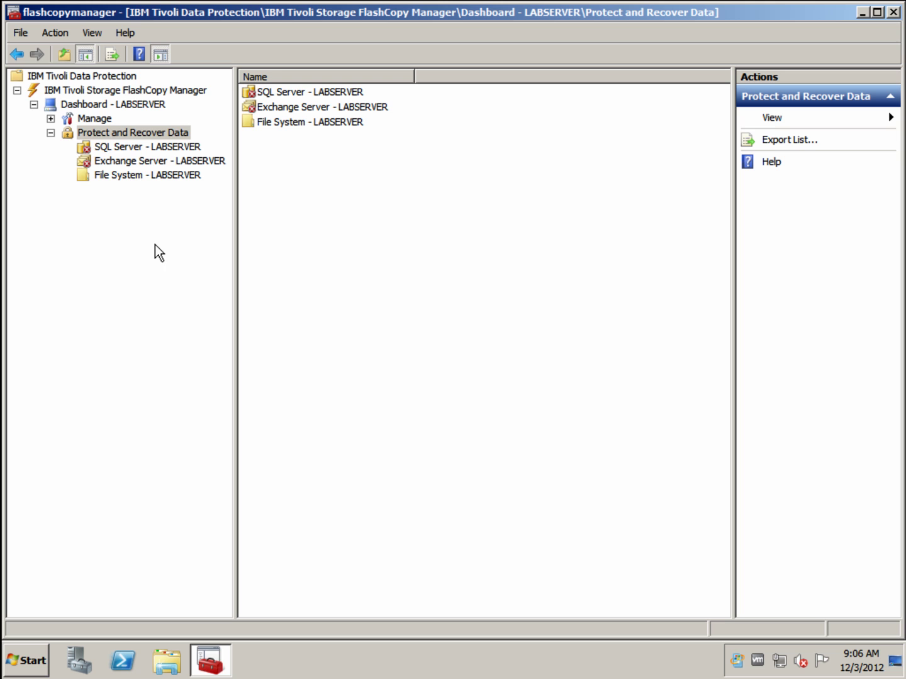
# Open File System - LABSERVER protection and select the H: volume among C:, E:, F:, G:, H:.
pyautogui.doubleClick(159, 134)
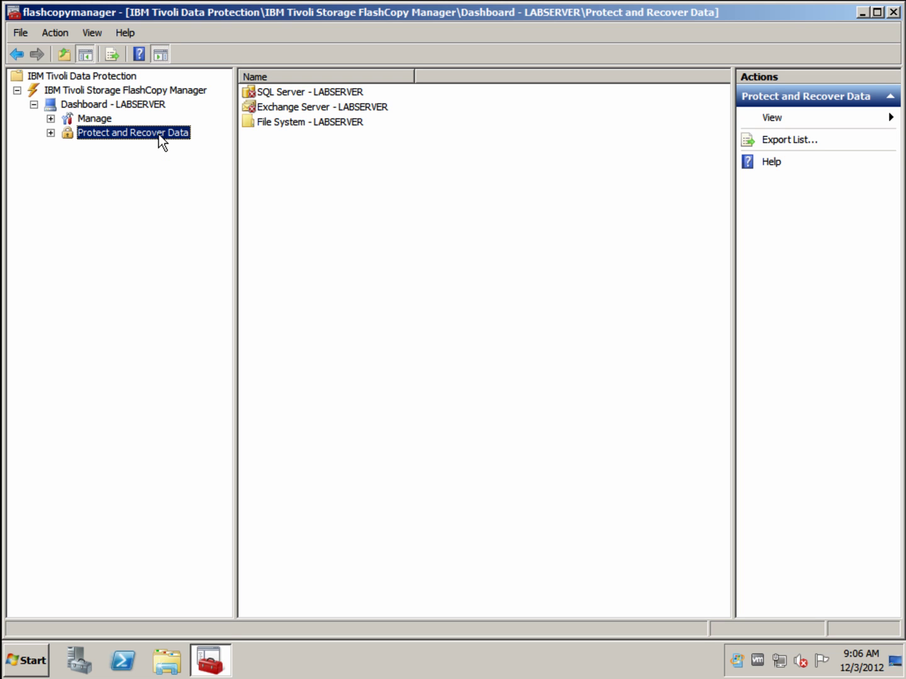
pyautogui.doubleClick(159, 134)
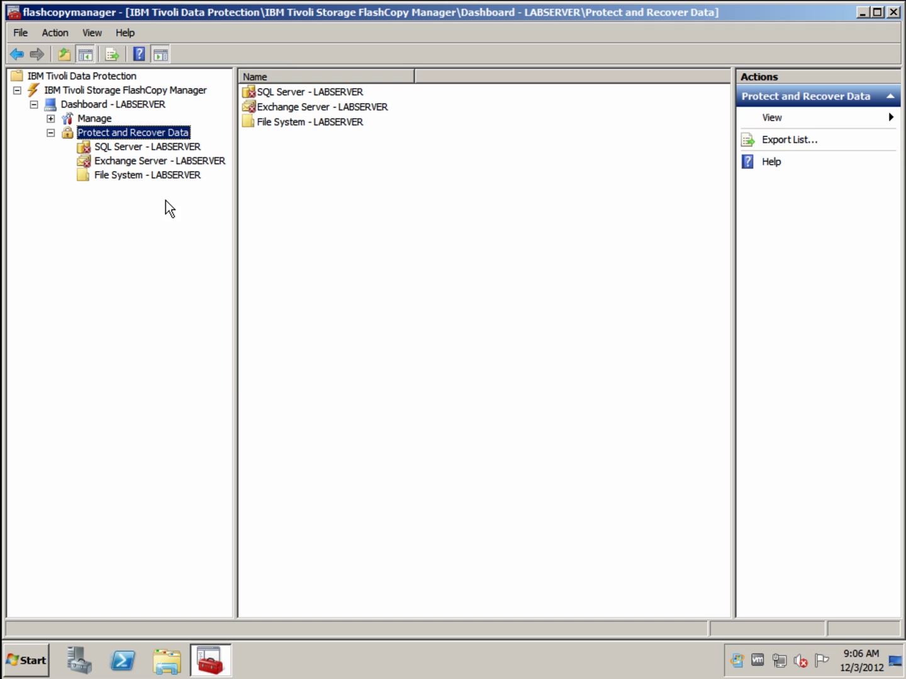
pyautogui.click(165, 176)
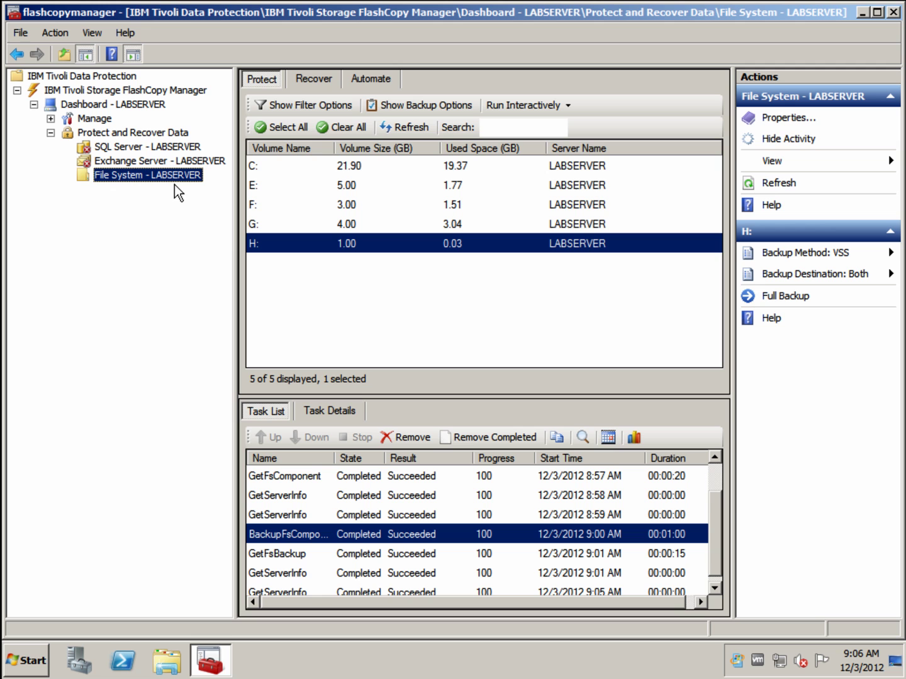
pyautogui.click(261, 165)
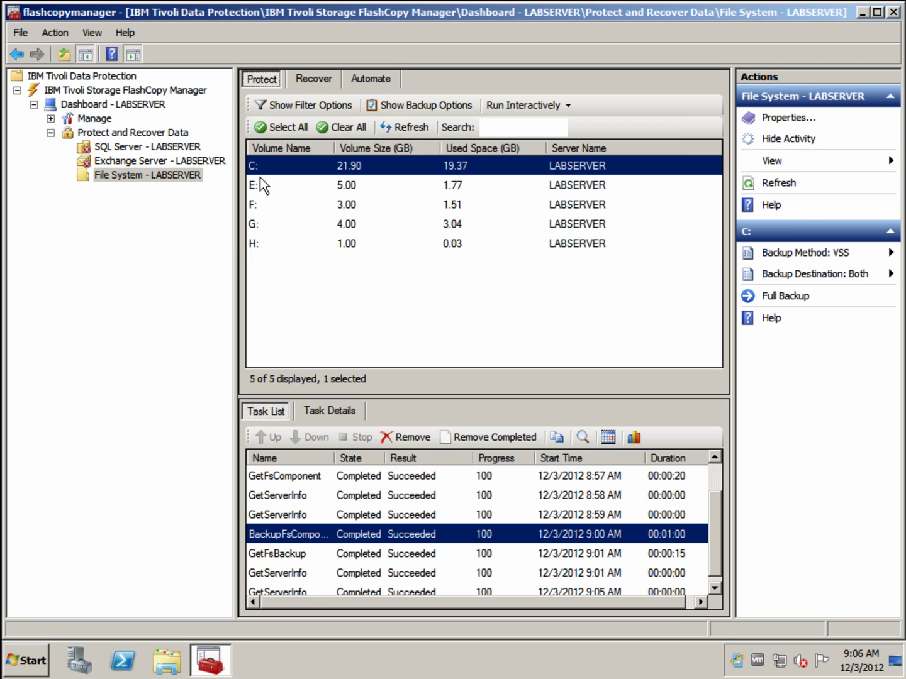
pyautogui.click(259, 187)
pyautogui.click(258, 207)
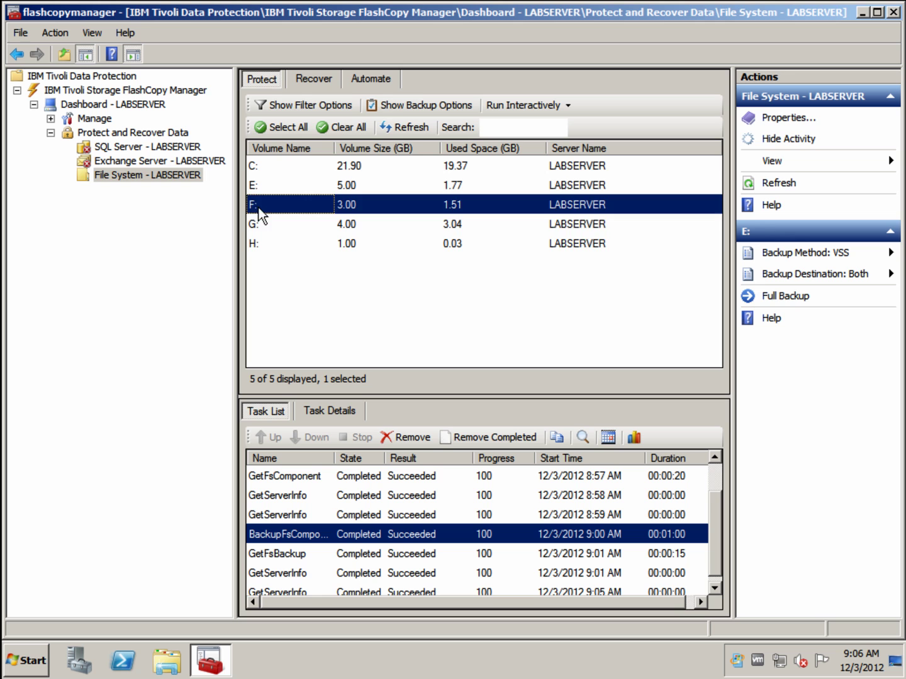
pyautogui.click(260, 223)
pyautogui.click(267, 238)
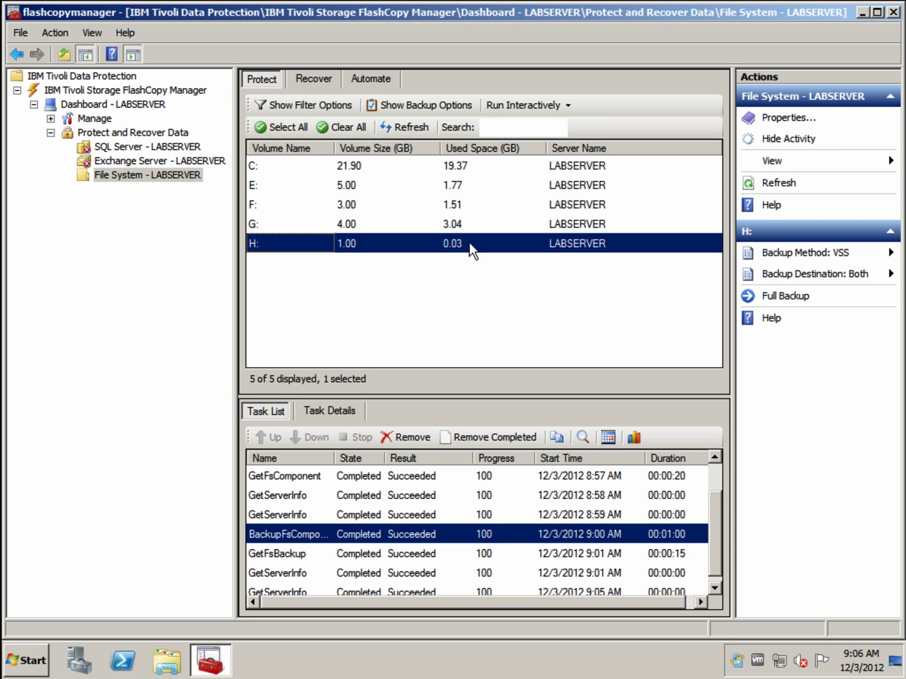
# Set C:\quiesce.cmd as the pre-snapshot command in the File System properties.
pyautogui.click(811, 121)
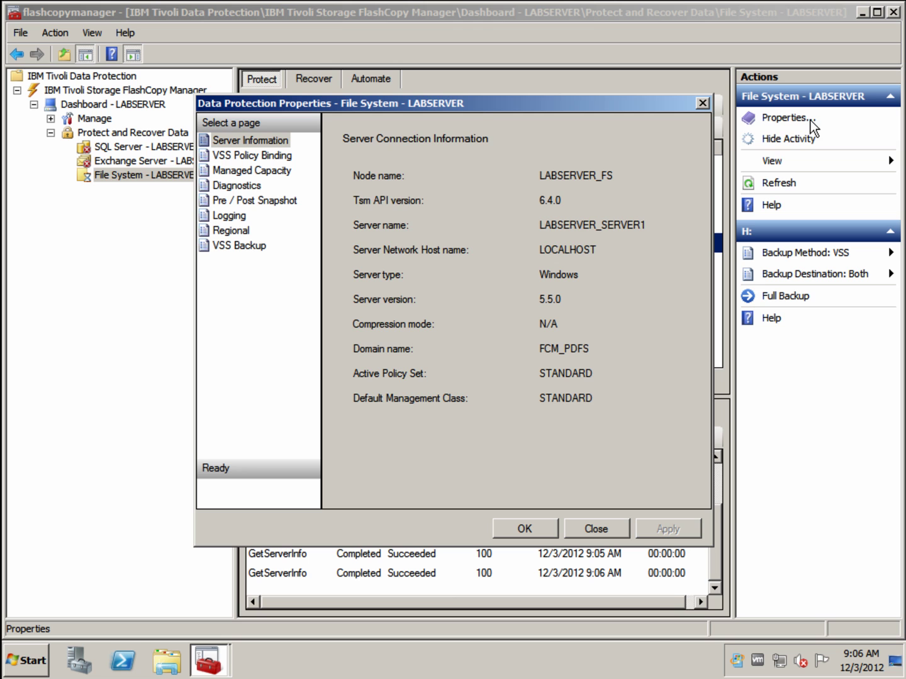
pyautogui.click(279, 201)
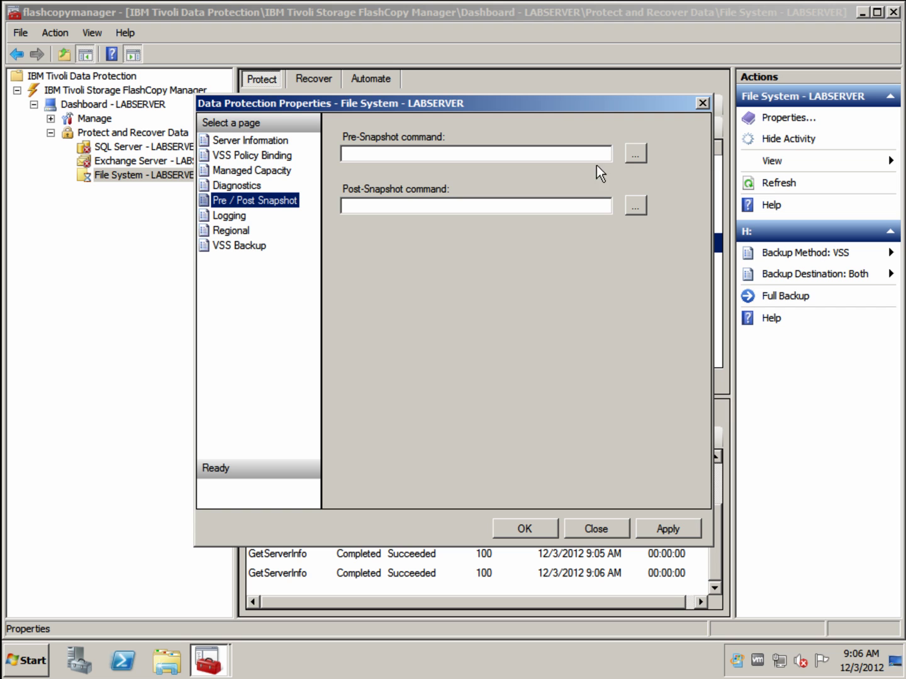
pyautogui.click(635, 154)
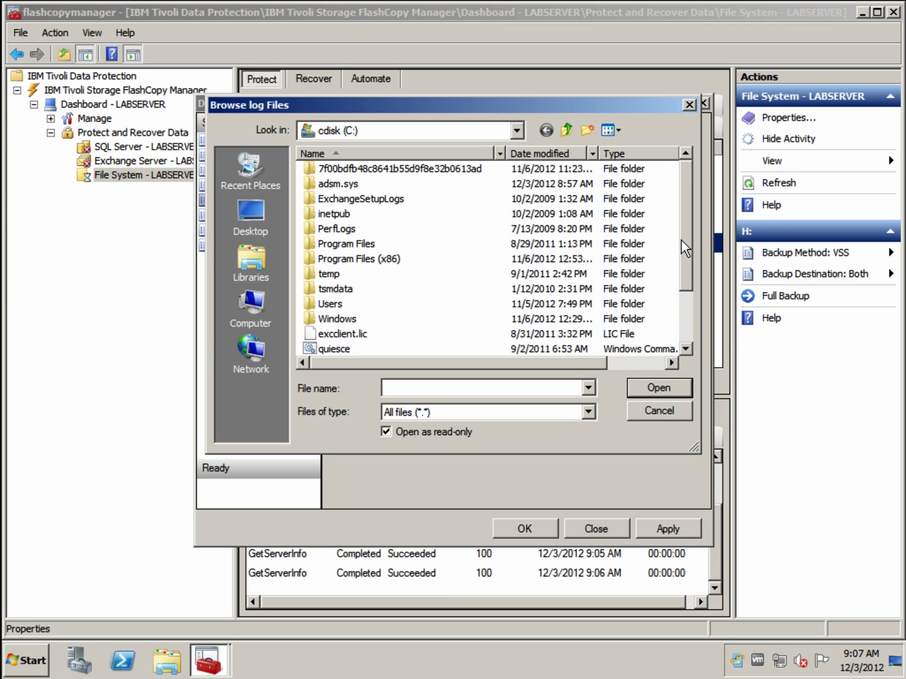
pyautogui.scroll(-1, 688, 244)
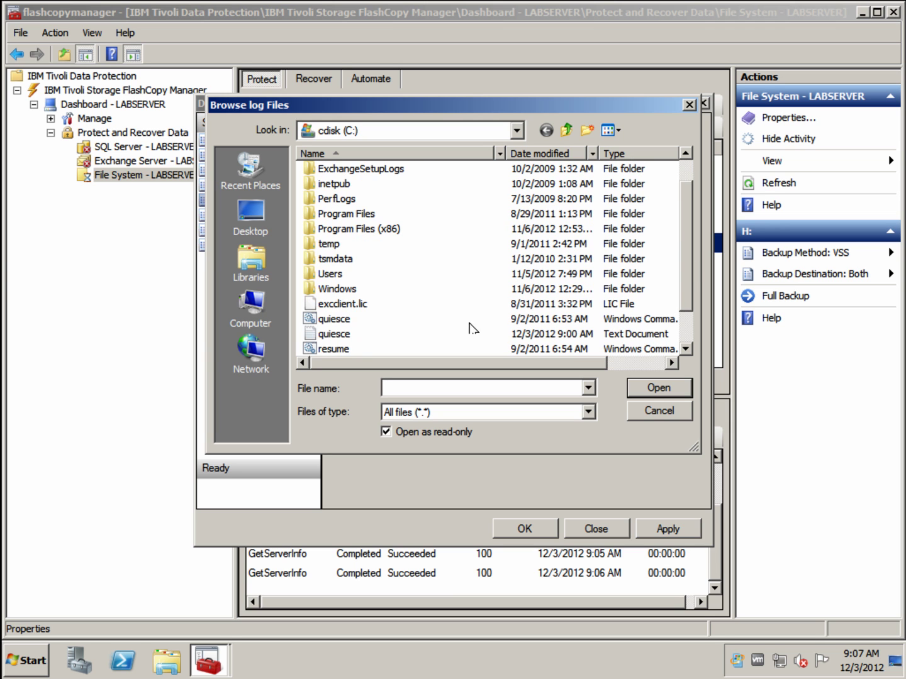
pyautogui.click(338, 321)
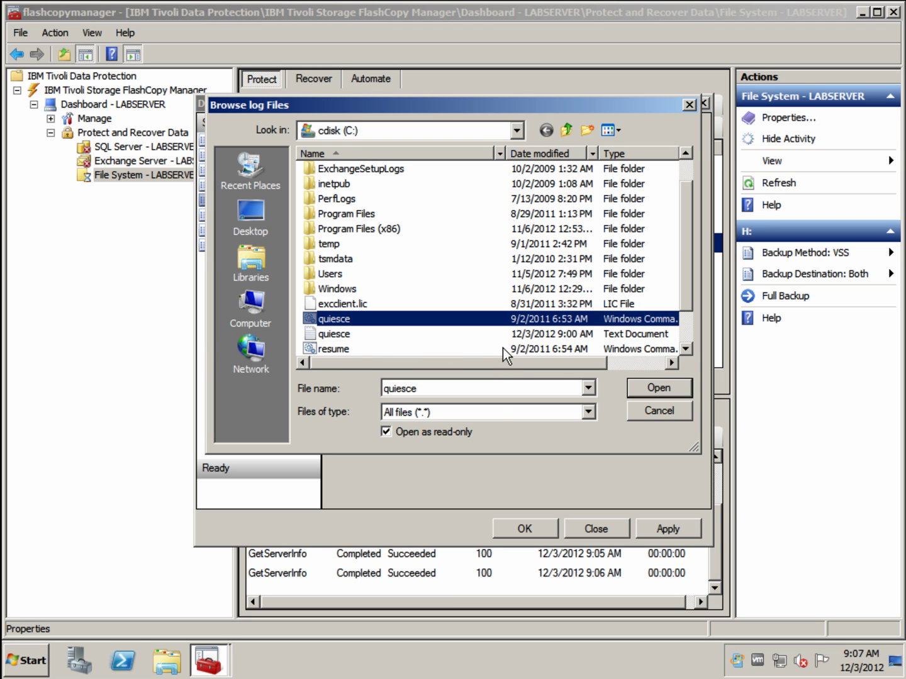
pyautogui.click(665, 388)
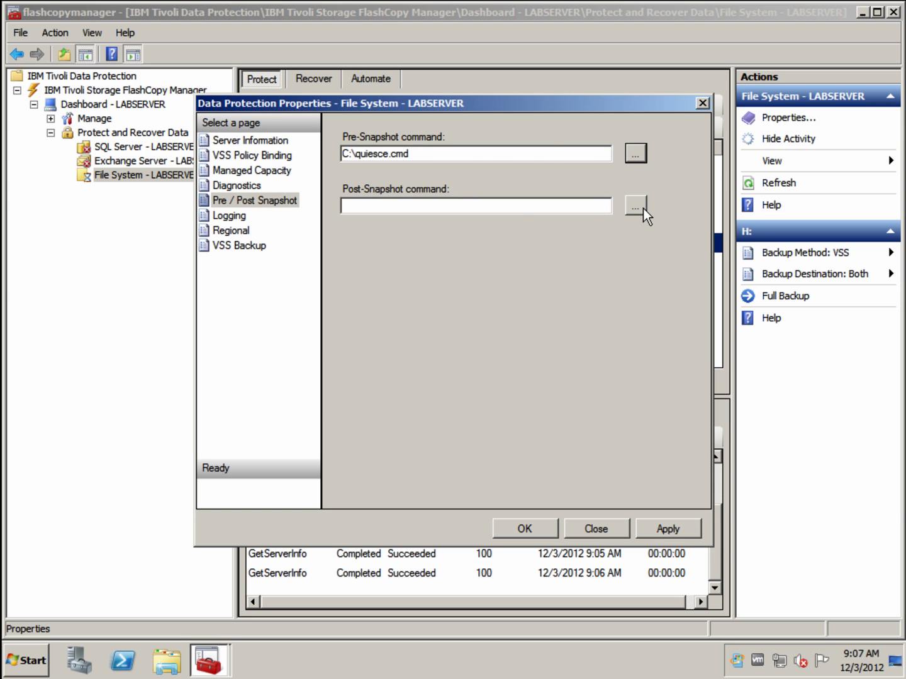
# Set C:\resume.cmd as the post-snapshot command and apply the settings.
pyautogui.click(643, 209)
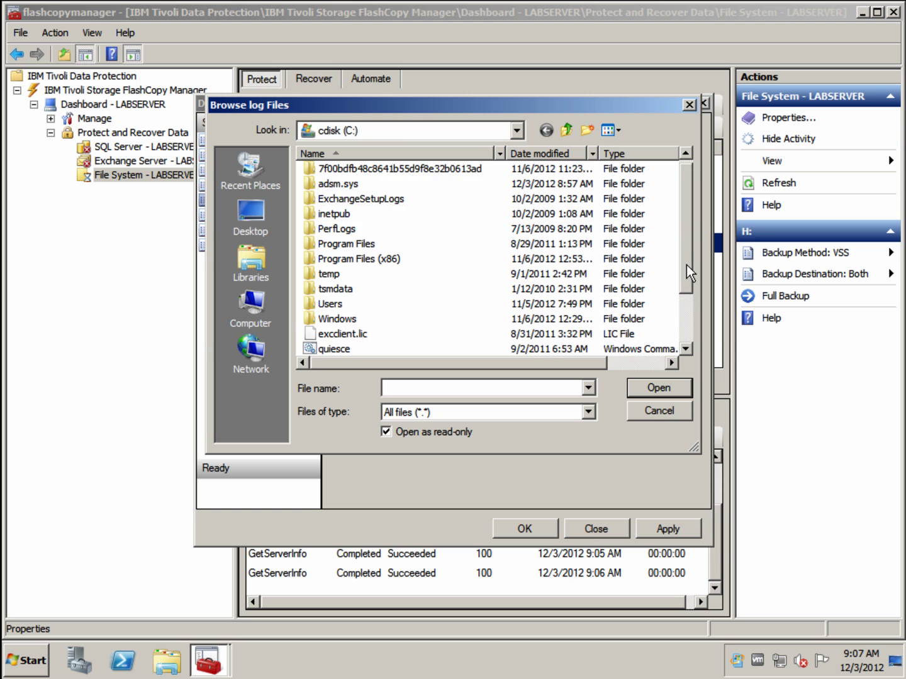
pyautogui.moveTo(686, 264); pyautogui.dragTo(631, 301)
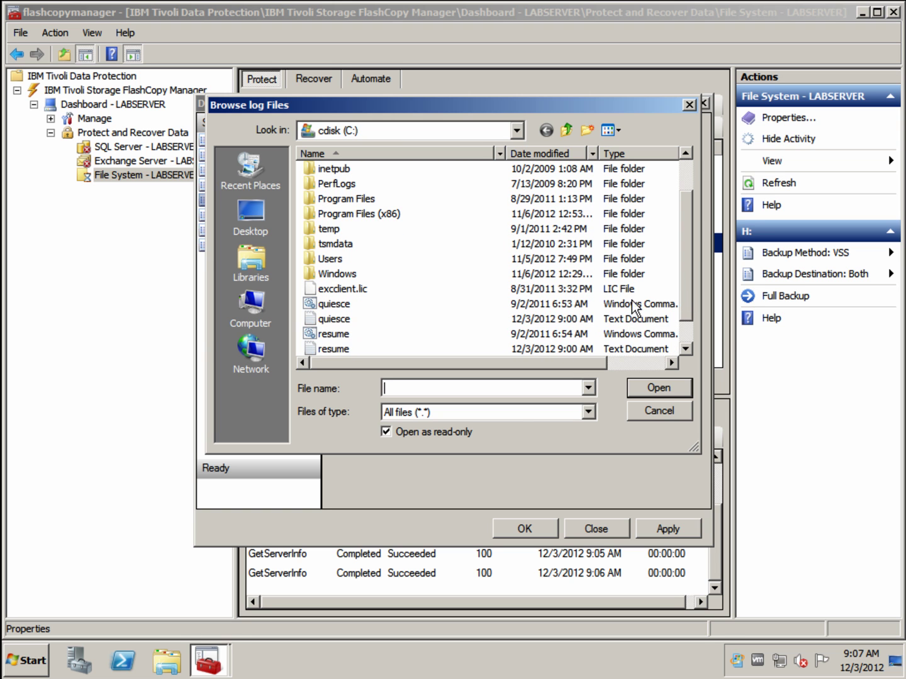
pyautogui.click(348, 334)
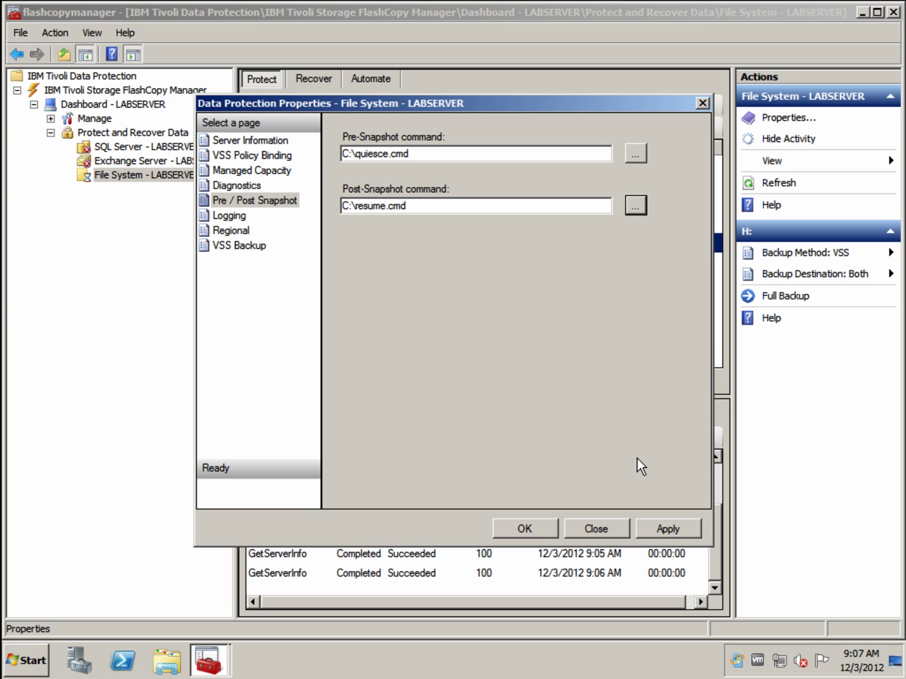
pyautogui.click(657, 526)
# Save the snapshot properties and set H:'s backup destination to Both (local and TSM).
pyautogui.click(522, 531)
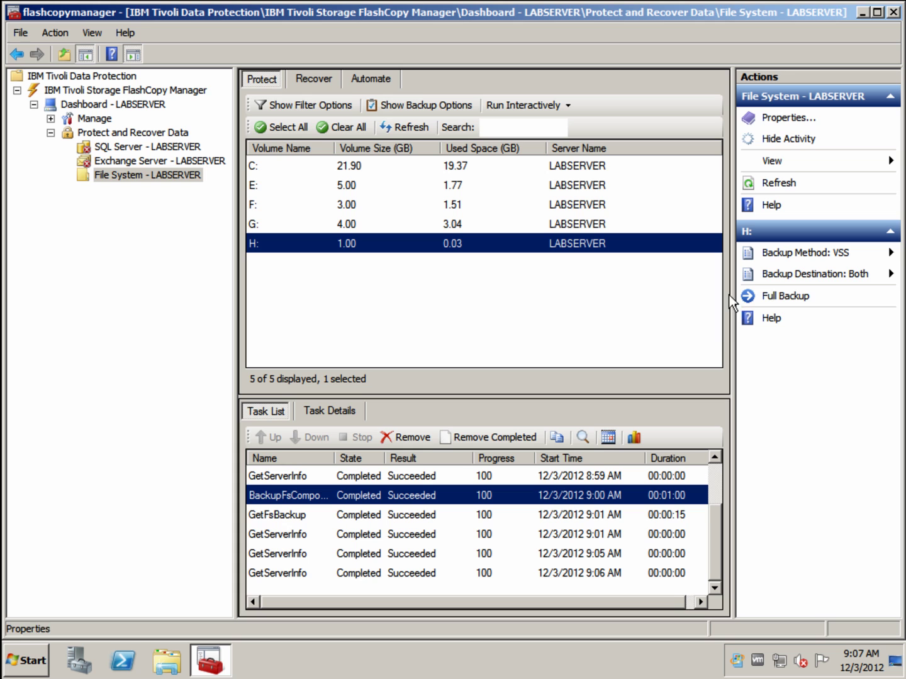
pyautogui.click(800, 277)
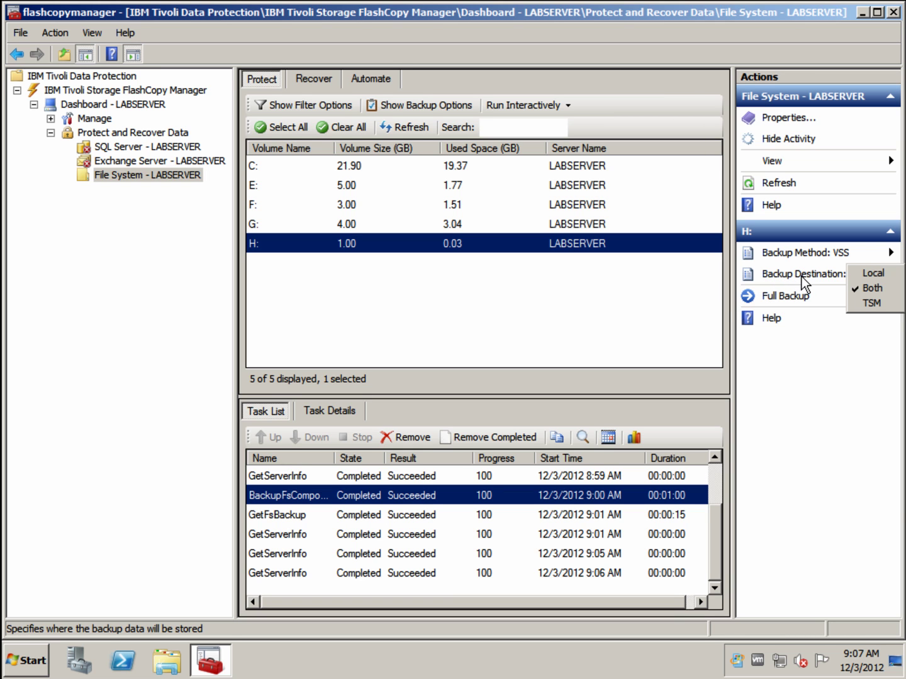
pyautogui.click(889, 291)
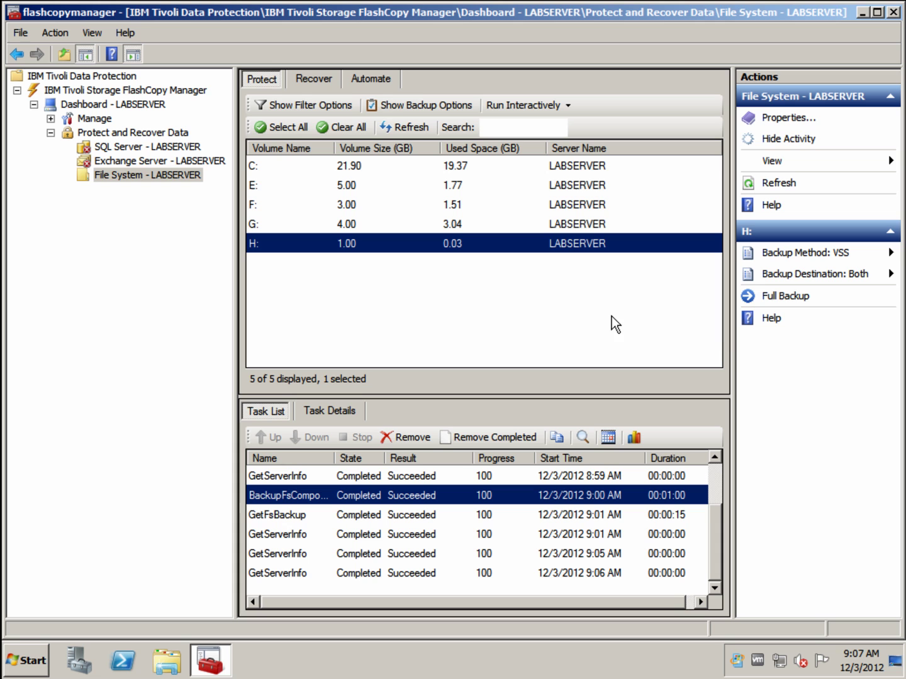
# Run a full backup of H: and track the BackupFsComponents task until it succeeds.
pyautogui.click(802, 303)
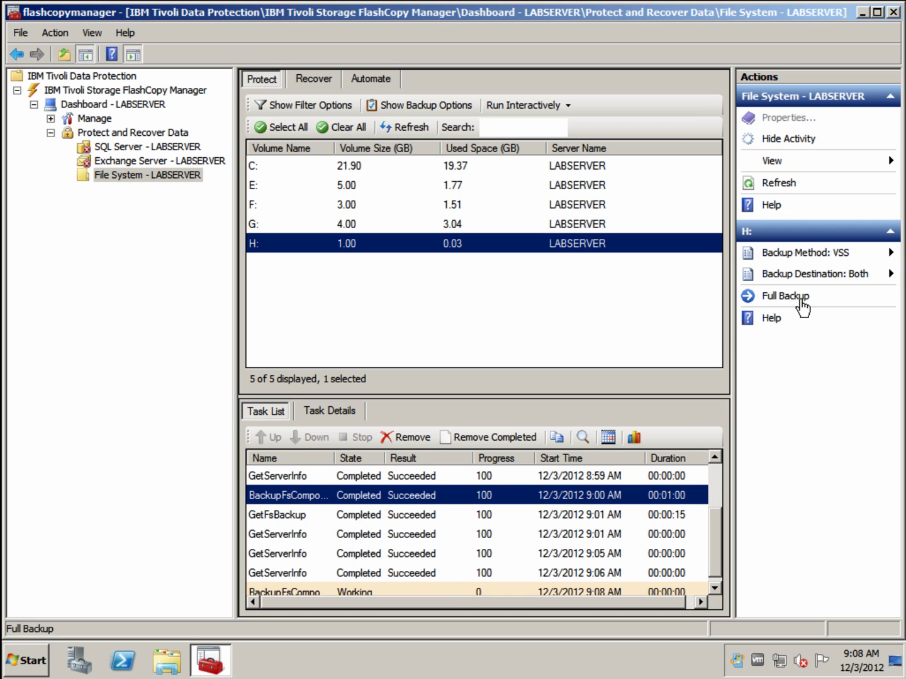
pyautogui.click(715, 590)
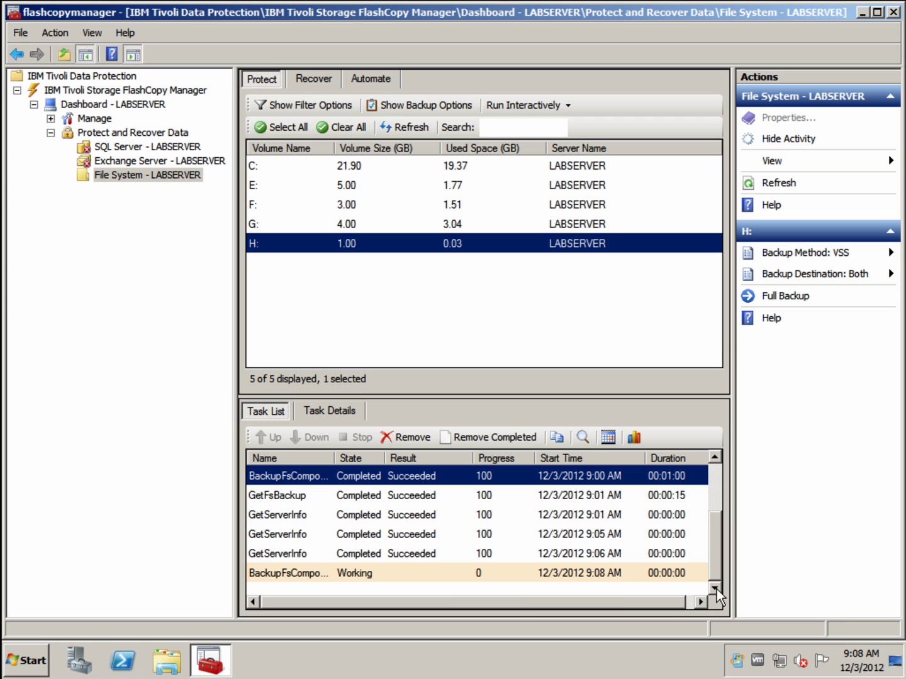
pyautogui.moveTo(422, 575)
pyautogui.click(421, 573)
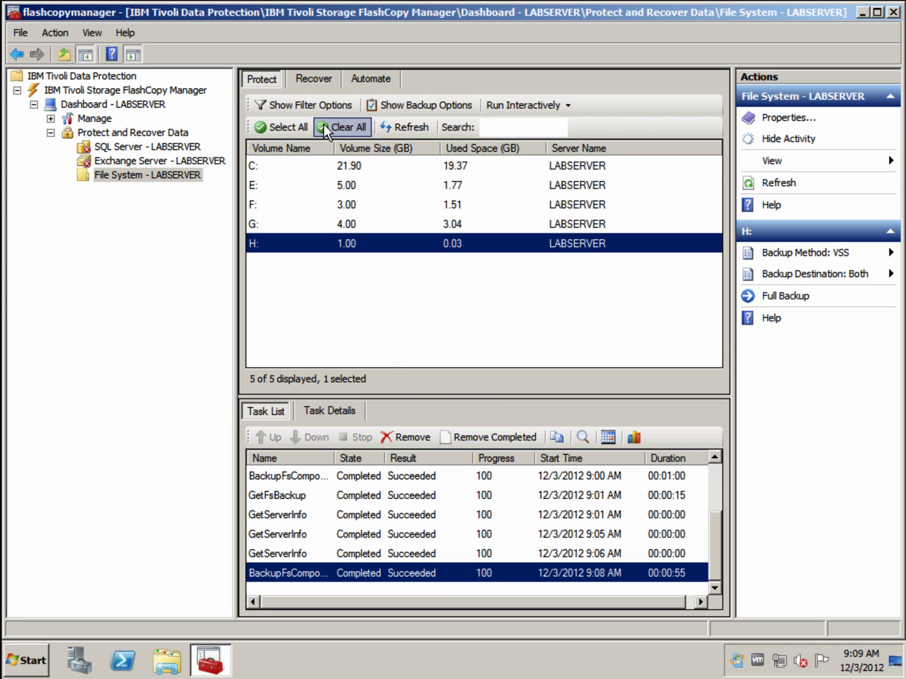
# List the local and server H: backups for recovery and select the copy whose Backup Location is Srv.
pyautogui.click(309, 77)
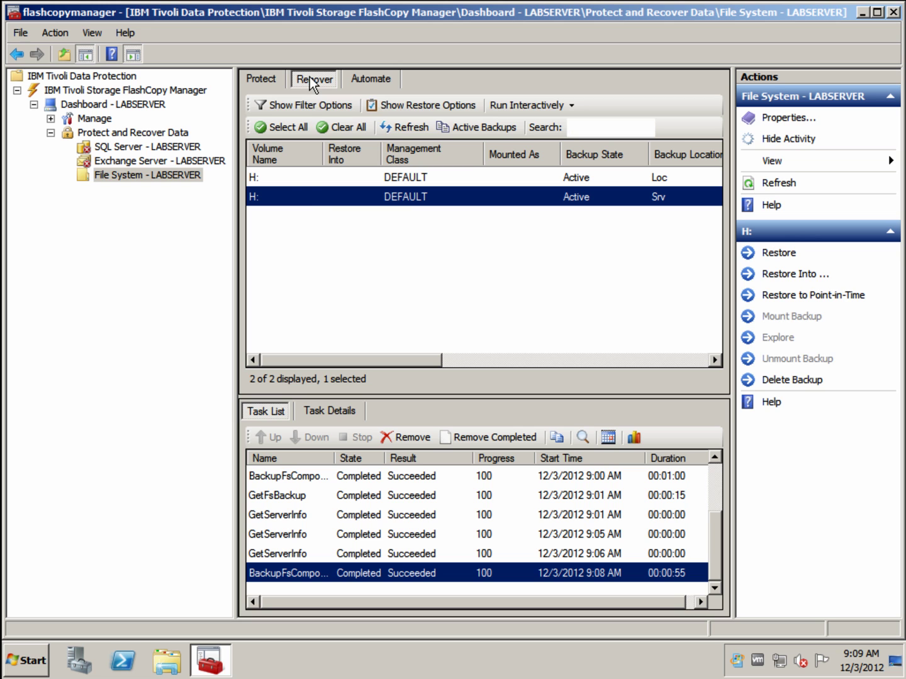
pyautogui.click(289, 177)
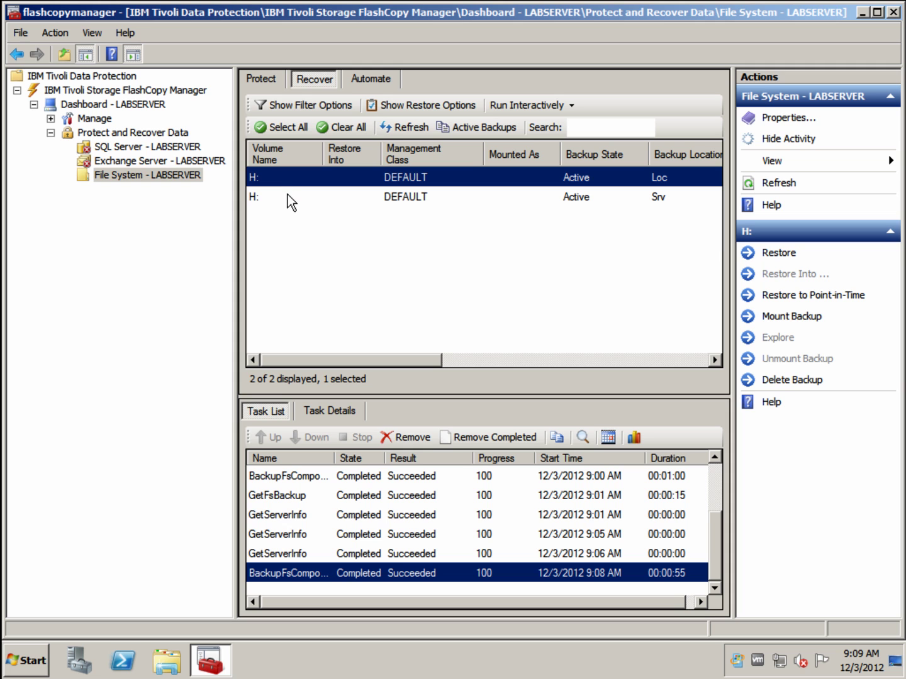
pyautogui.moveTo(427, 370); pyautogui.dragTo(516, 363)
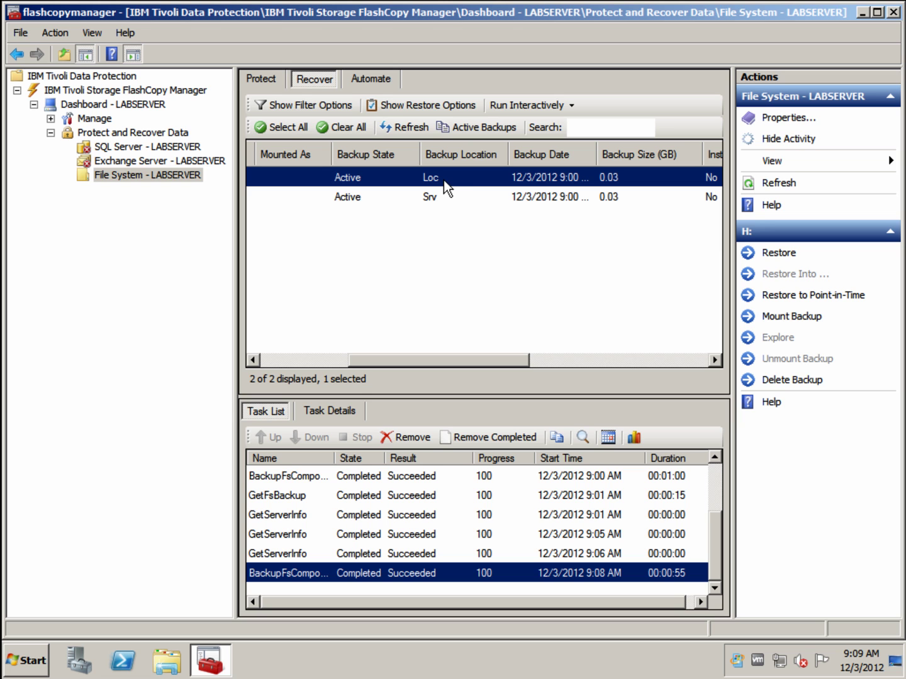
pyautogui.click(445, 196)
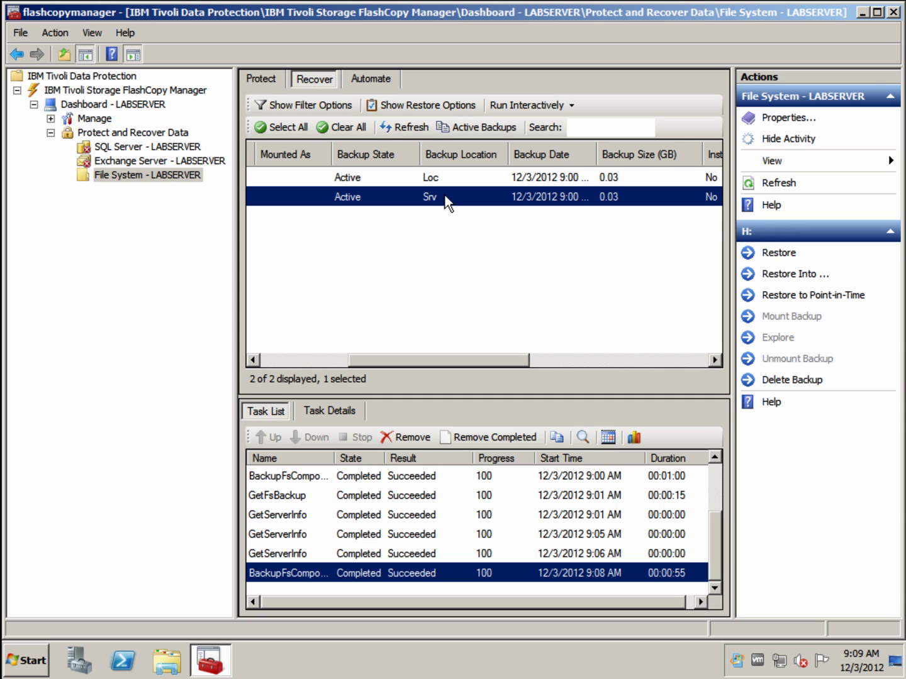
pyautogui.click(447, 173)
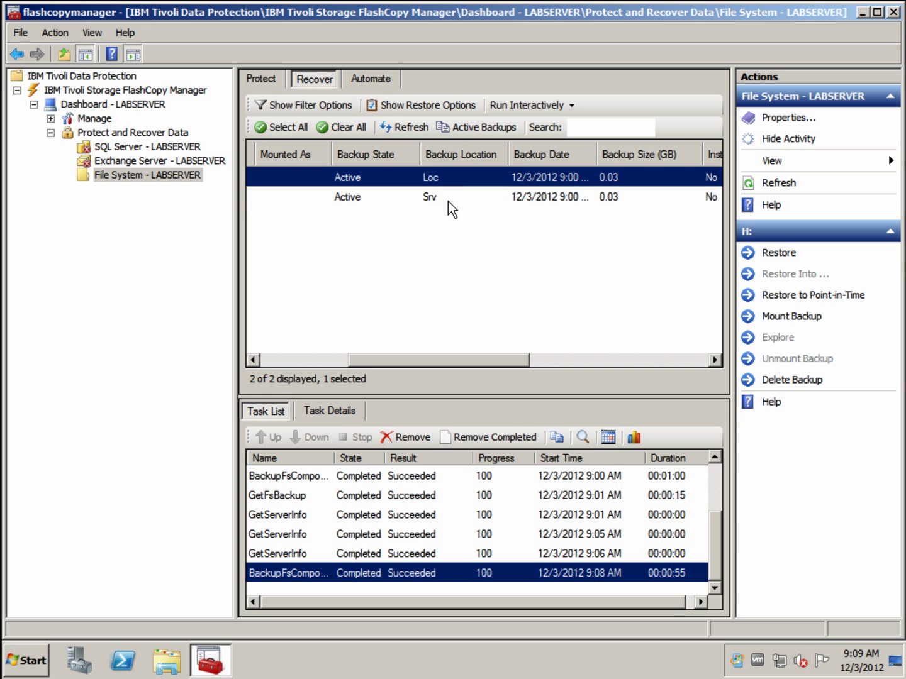
pyautogui.click(448, 200)
pyautogui.moveTo(485, 359); pyautogui.dragTo(674, 392)
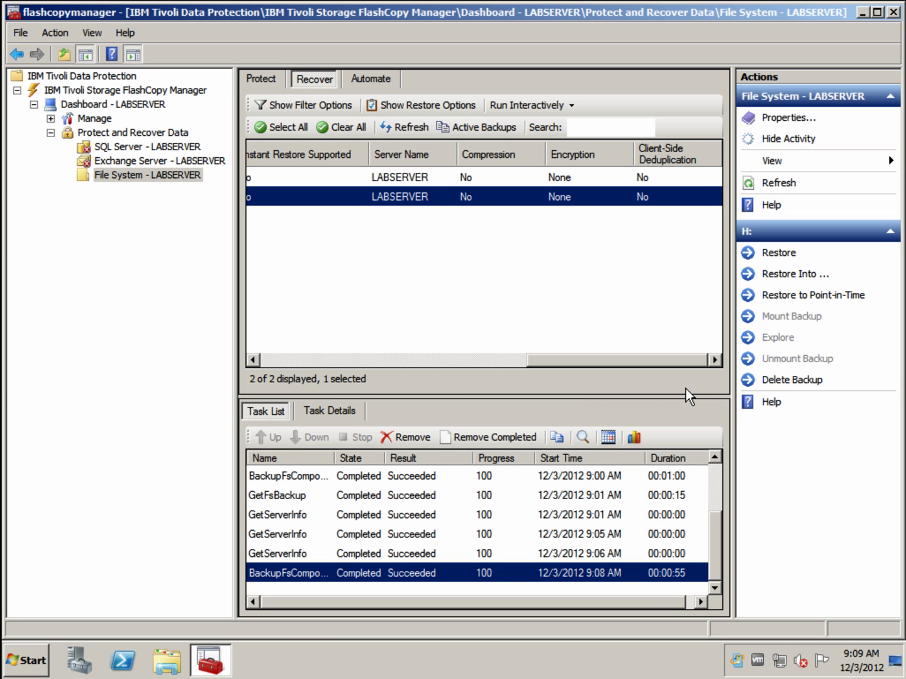
pyautogui.moveTo(684, 388); pyautogui.dragTo(391, 346)
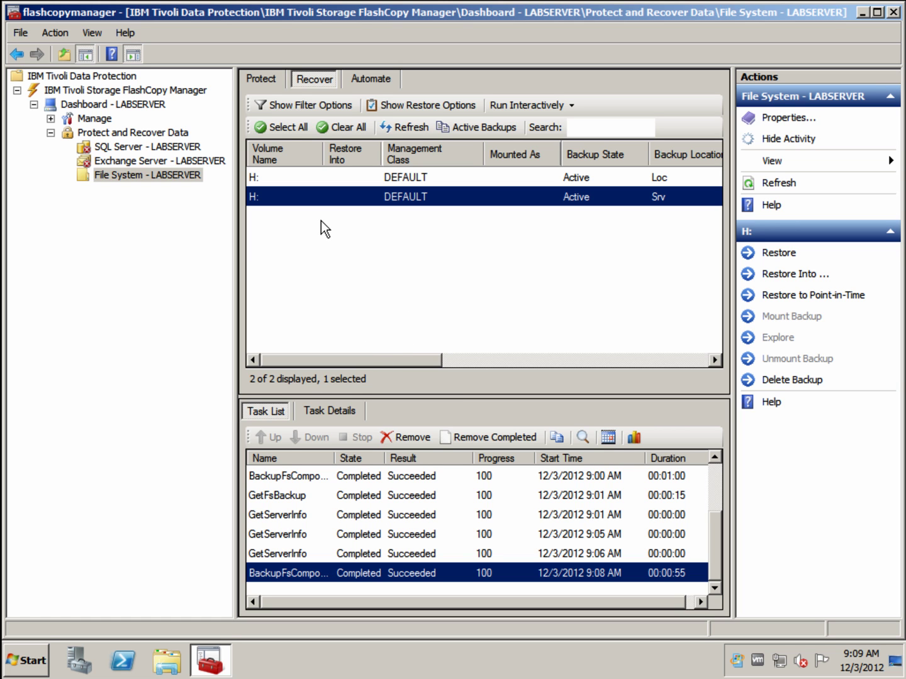
# Restore H: from the Srv backup, confirm overwriting the volume, and go back to the Protect view.
pyautogui.click(785, 255)
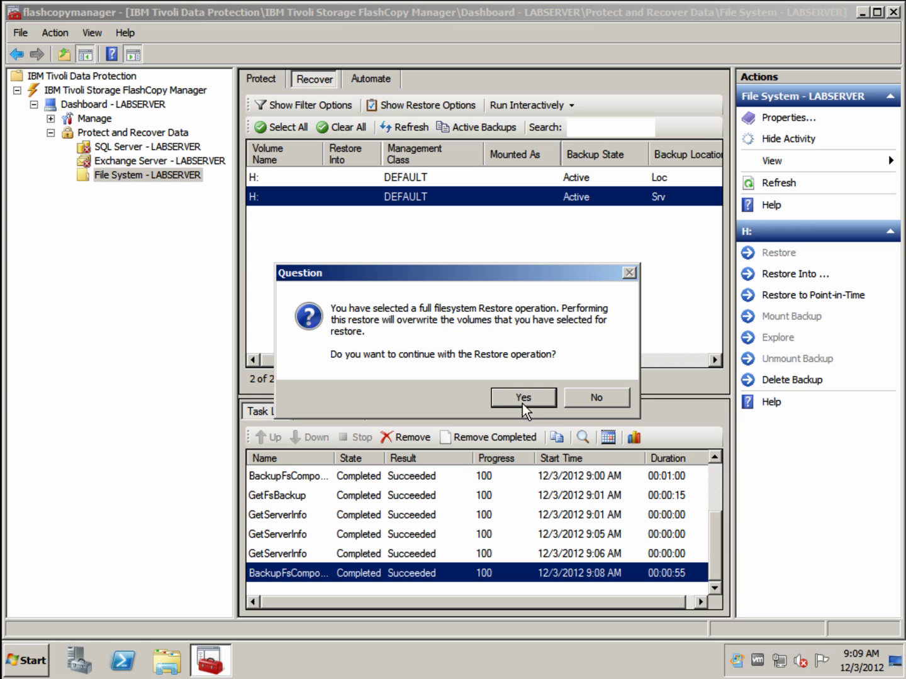
pyautogui.click(518, 404)
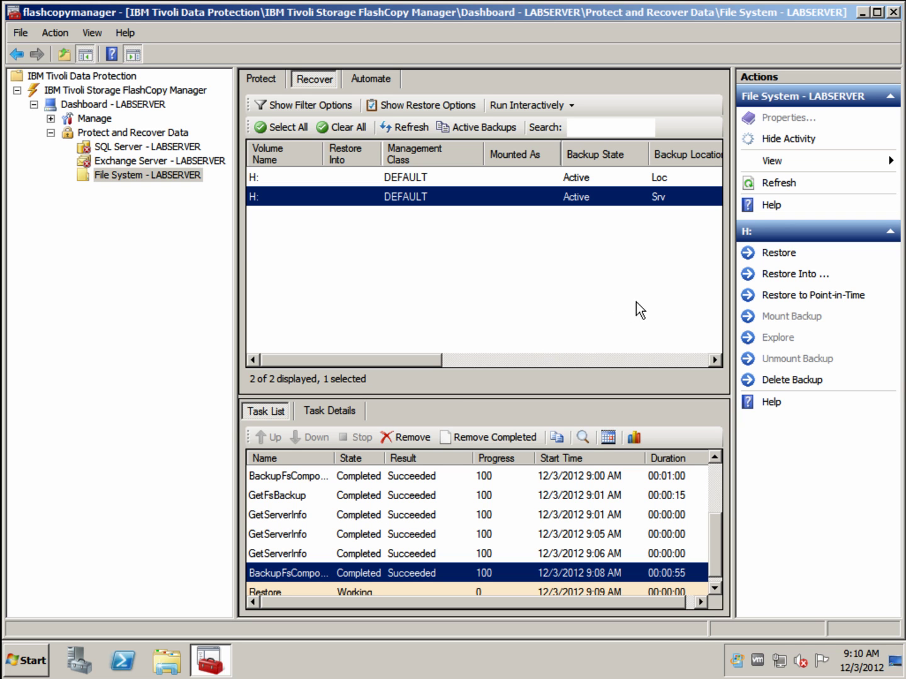
pyautogui.click(256, 78)
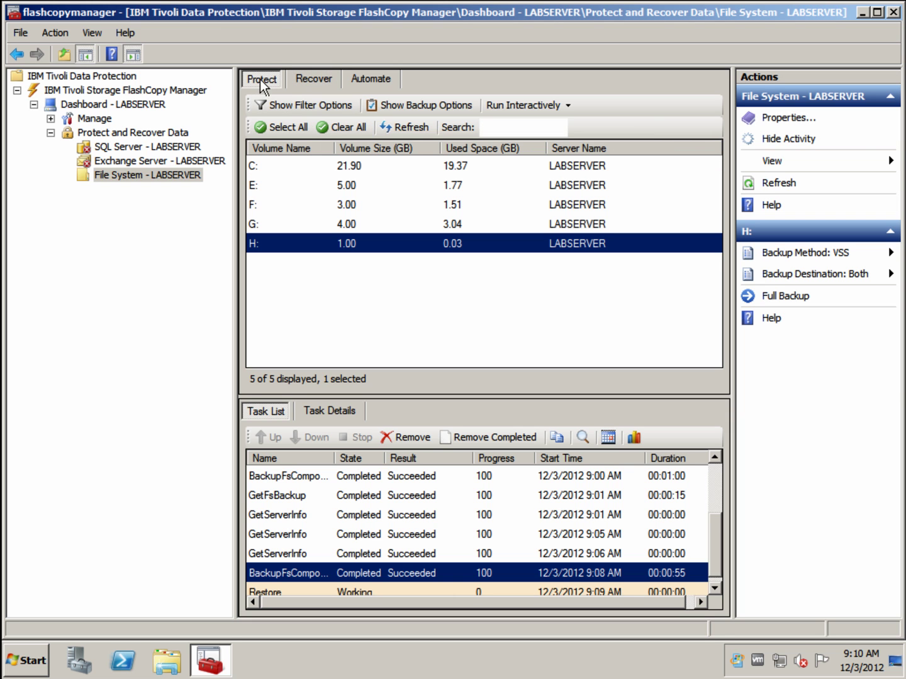
pyautogui.click(782, 118)
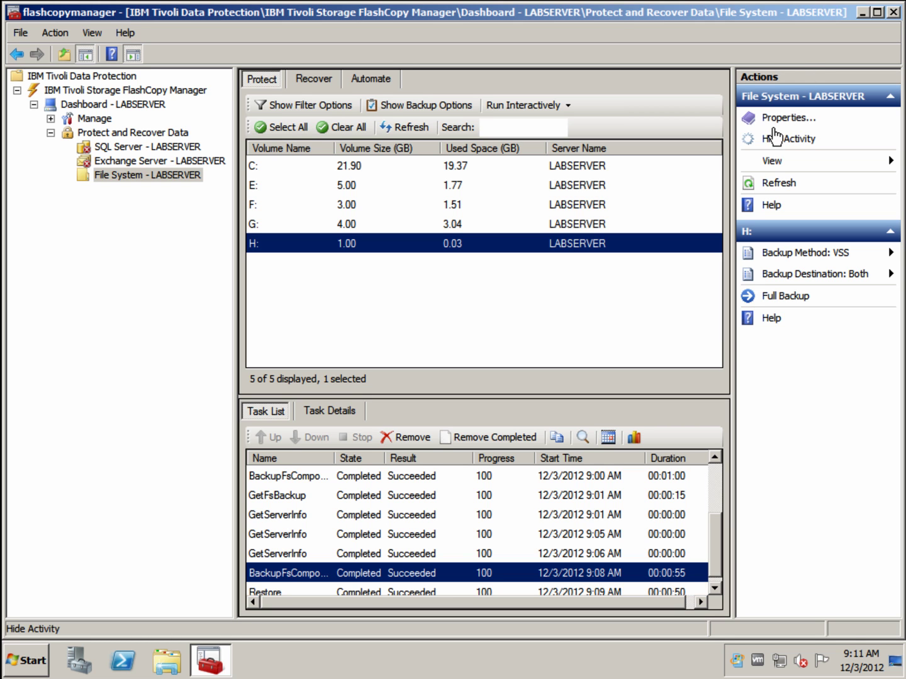
pyautogui.click(774, 120)
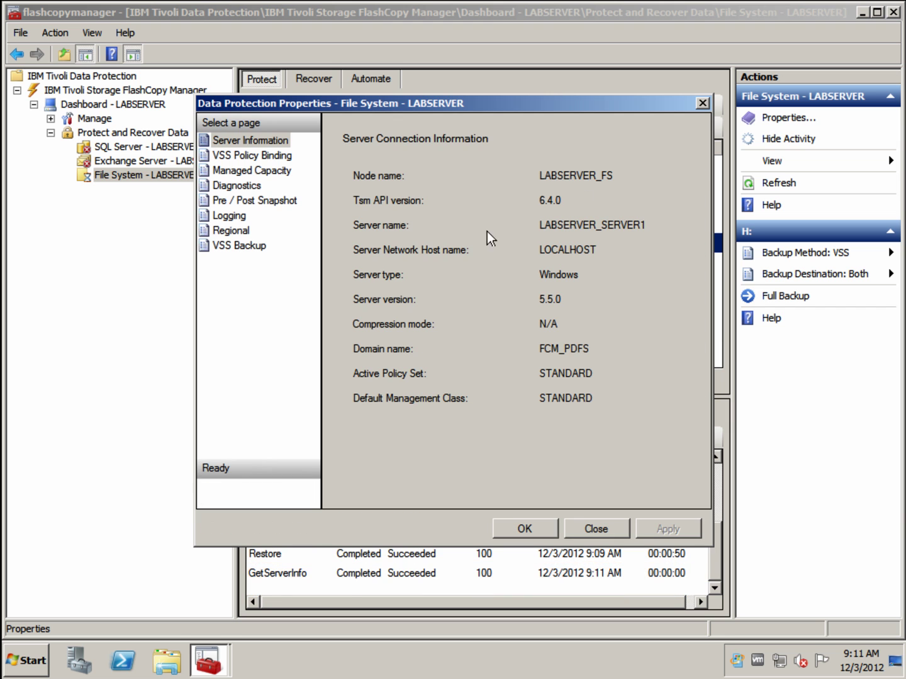
pyautogui.click(259, 250)
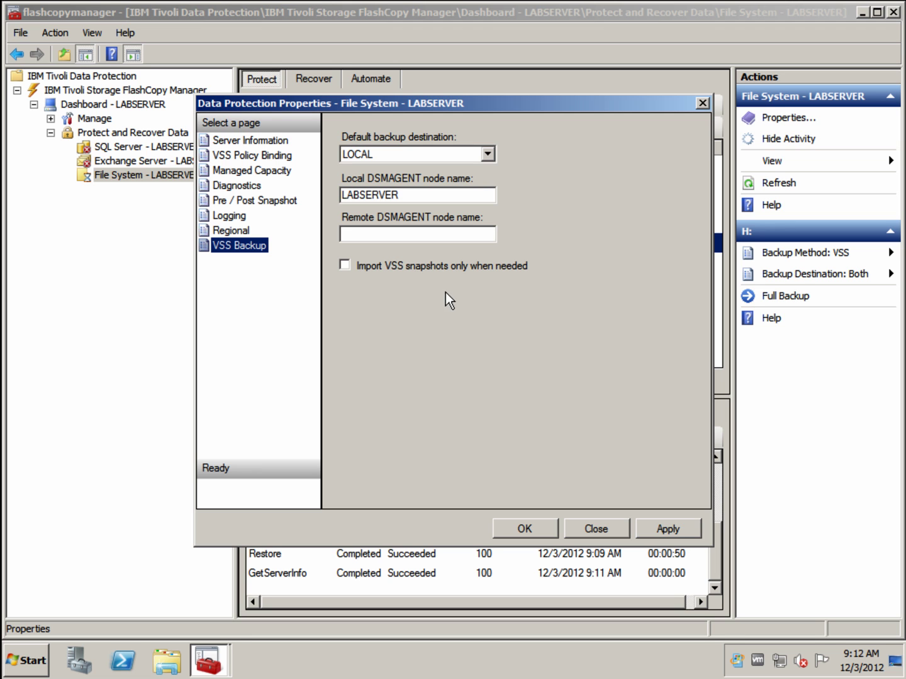
pyautogui.click(681, 530)
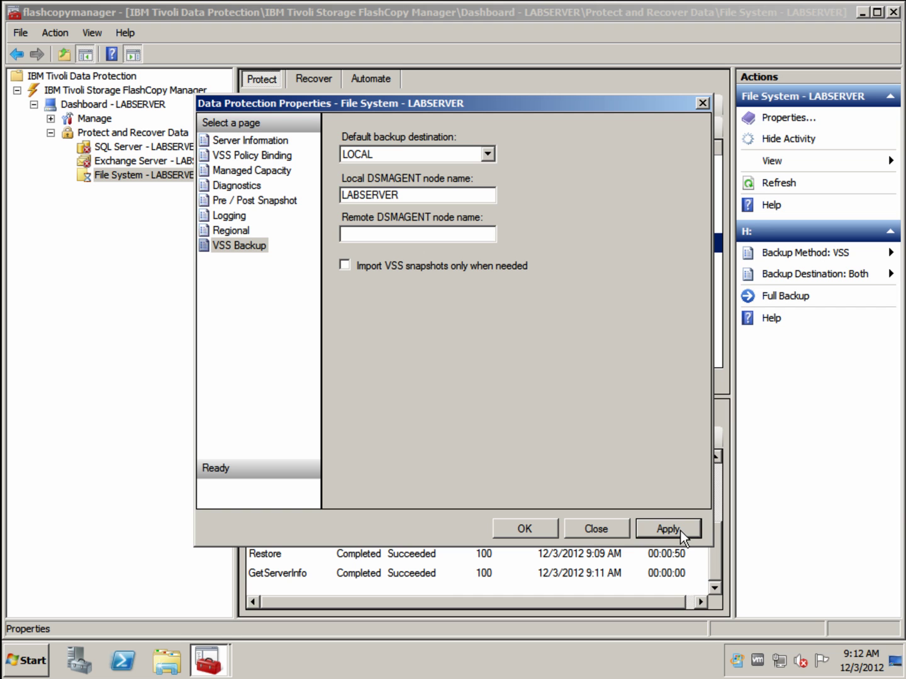
pyautogui.click(526, 530)
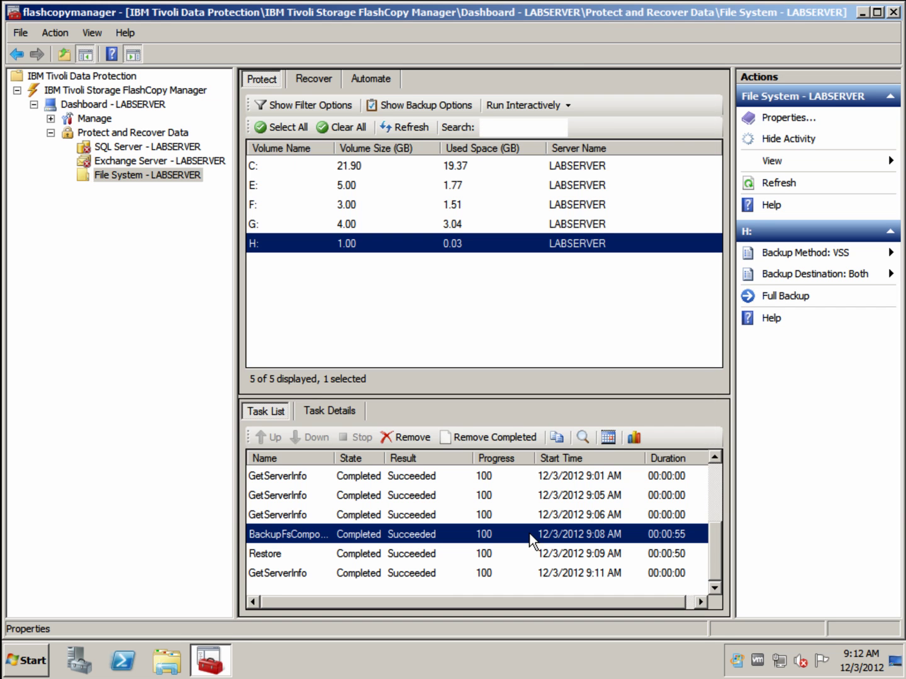
pyautogui.click(392, 562)
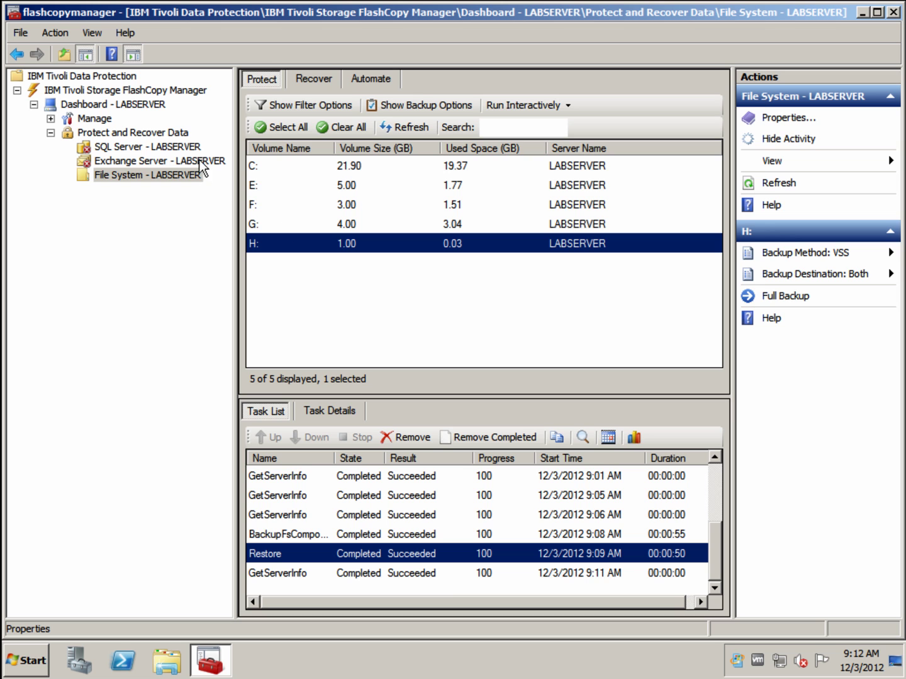
pyautogui.click(148, 146)
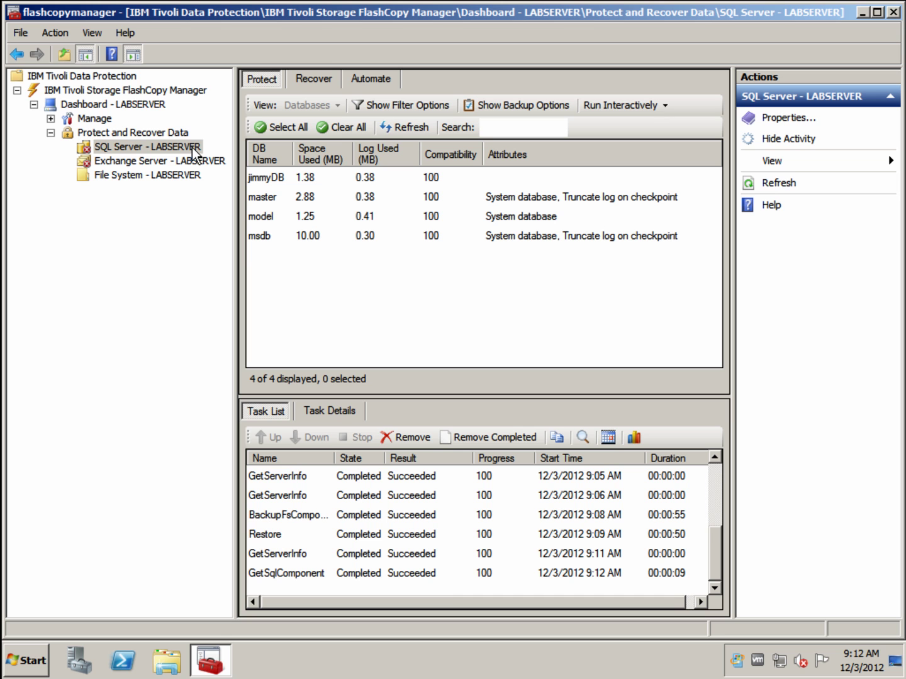
pyautogui.click(195, 177)
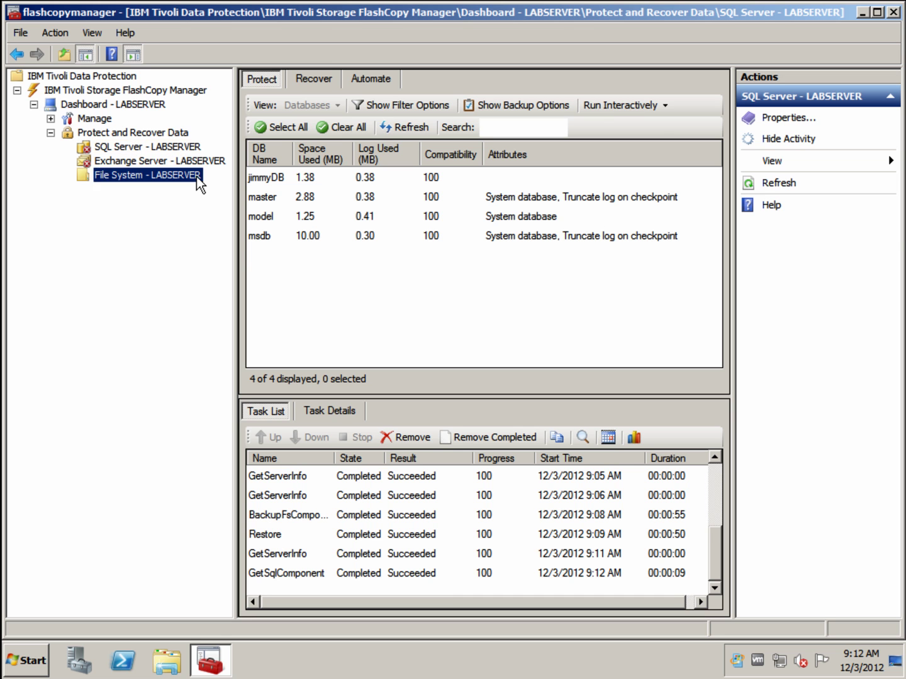